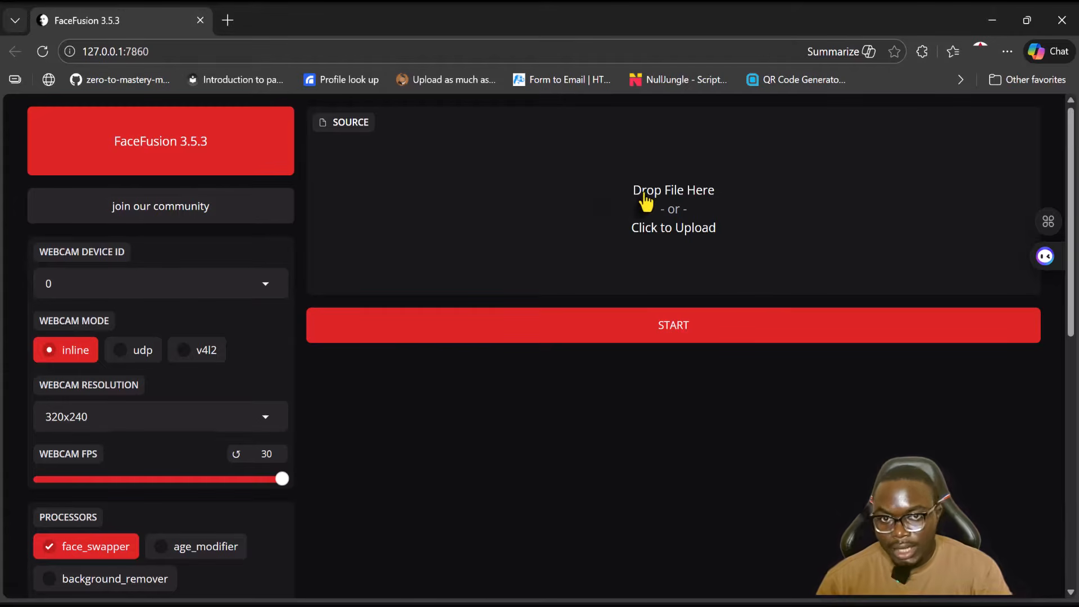
- Load the image davido-180 (1).jpg from the images folder as the source face
{"action": "left_click", "coordinate": [492, 603]}
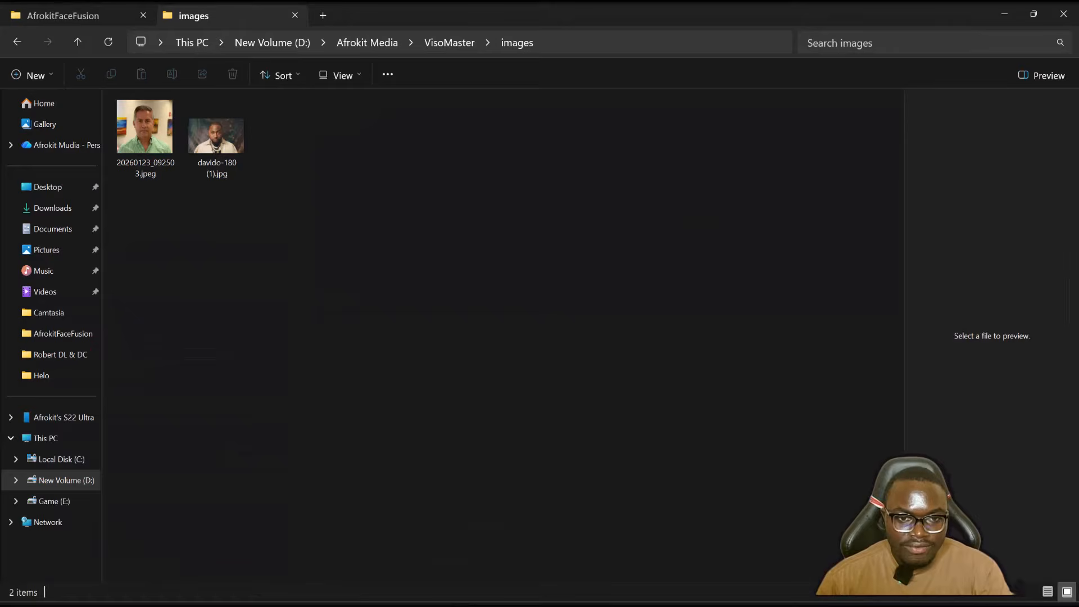
{"action": "left_click_drag", "start_coordinate": [212, 146], "coordinate": [612, 190]}
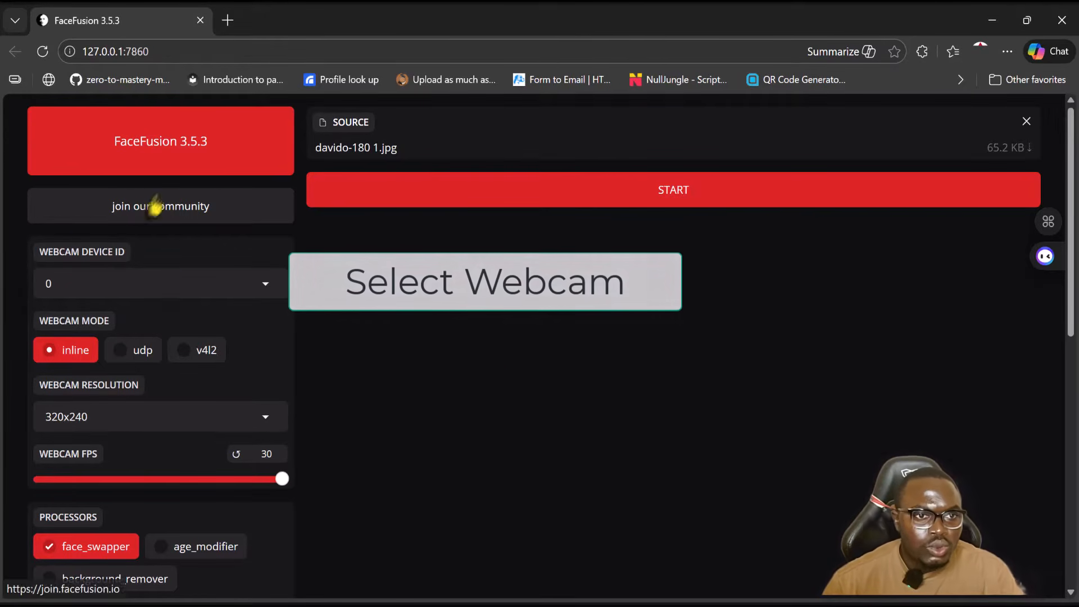
- Keep webcam device ID 0 and set the webcam resolution to 1920x1080
{"action": "left_click", "coordinate": [230, 285]}
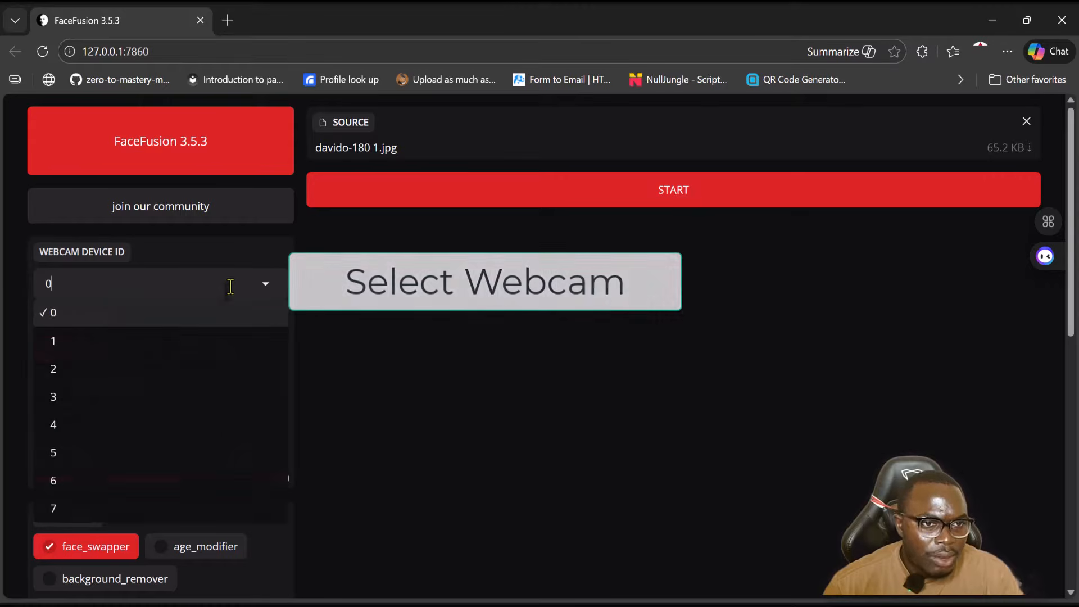
{"action": "left_click", "coordinate": [72, 319]}
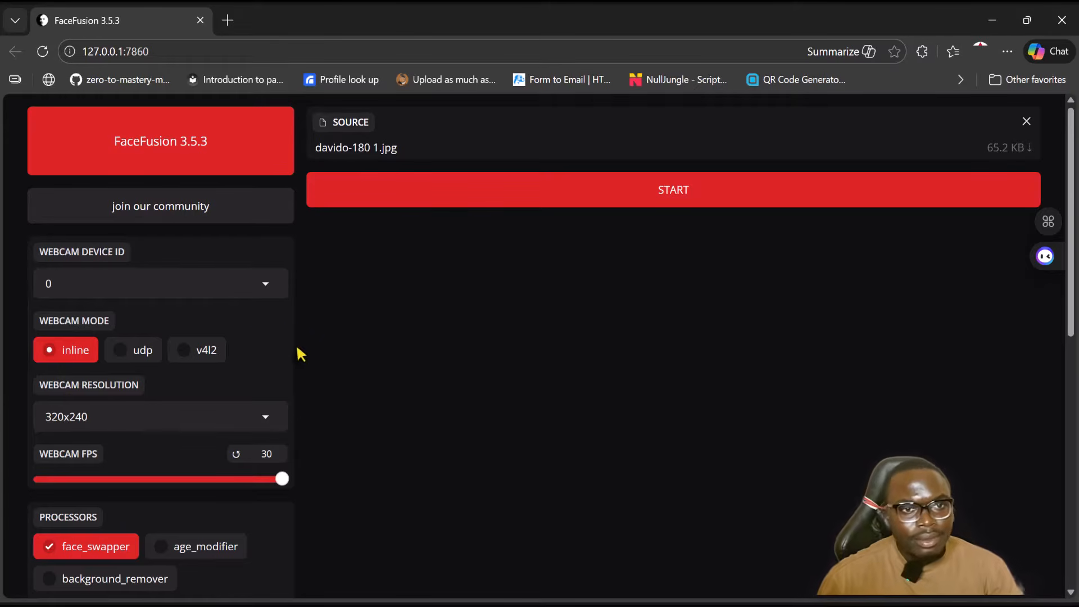
{"action": "left_click", "coordinate": [227, 287]}
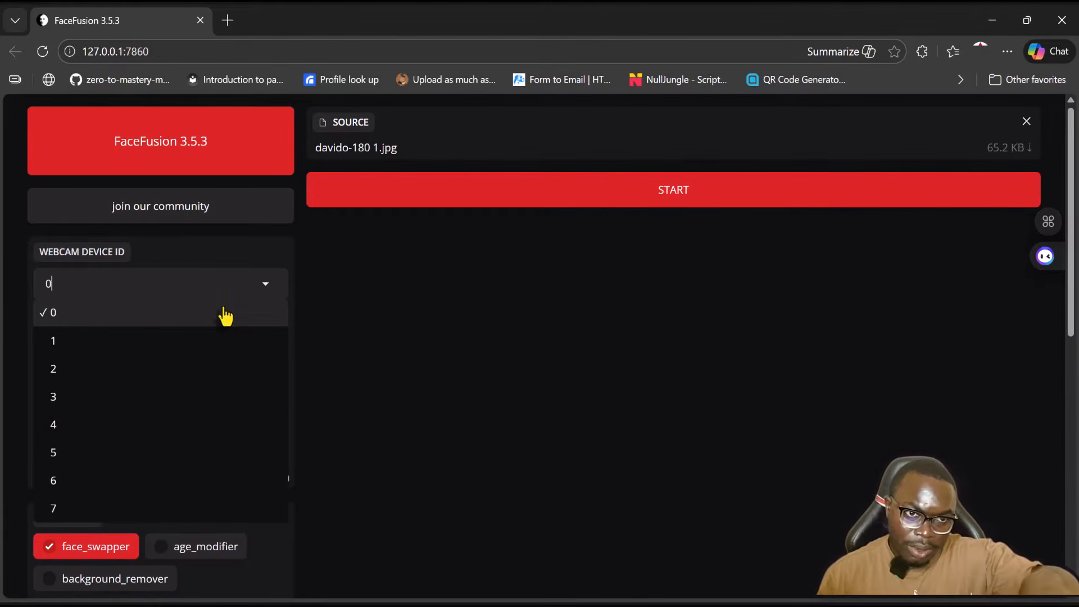
{"action": "left_click", "coordinate": [356, 302]}
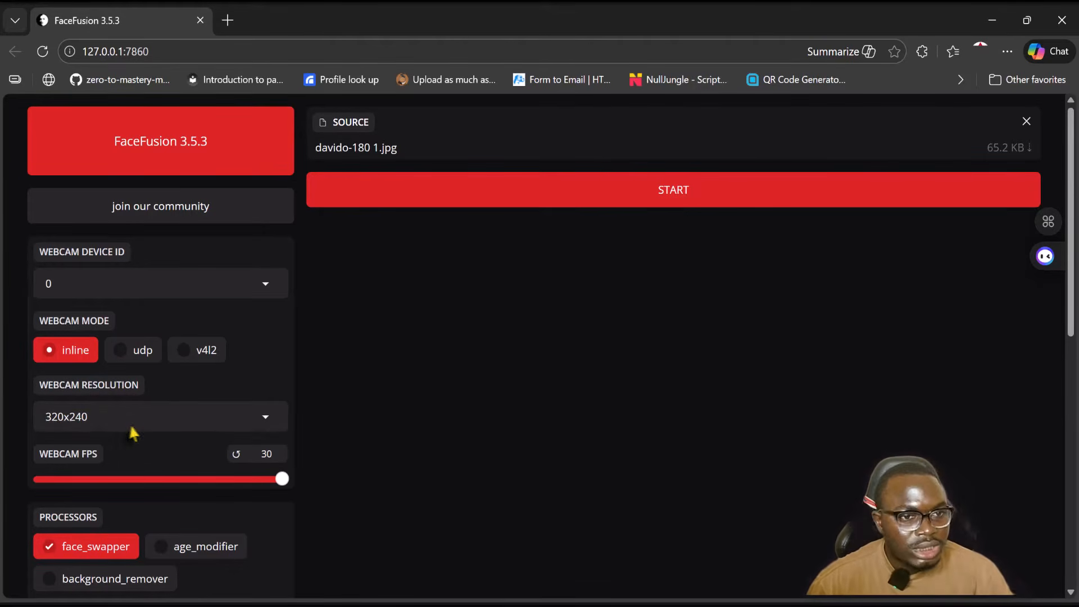
{"action": "left_click", "coordinate": [174, 410]}
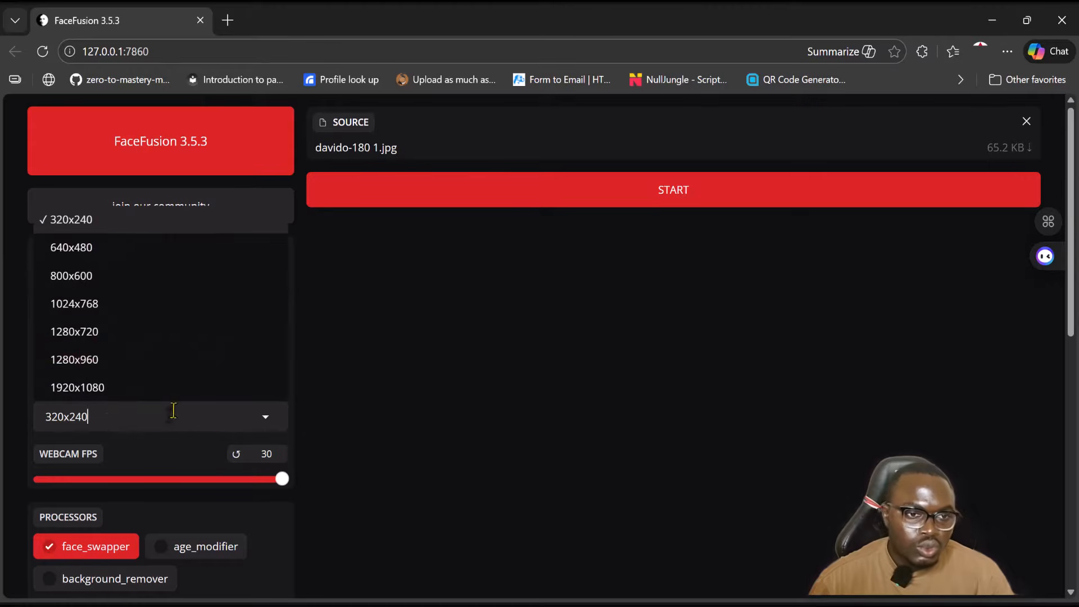
{"action": "left_click", "coordinate": [84, 397]}
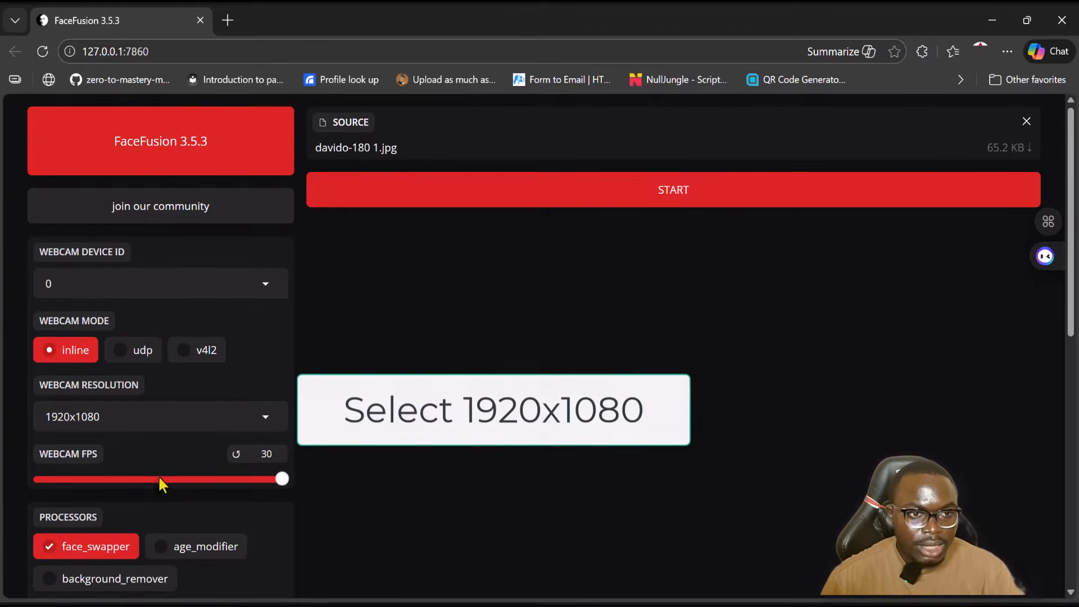
- Start the live webcam face swap with the face_swapper processor
{"action": "scroll", "coordinate": [433, 434], "scroll_direction": "down", "scroll_amount": 7}
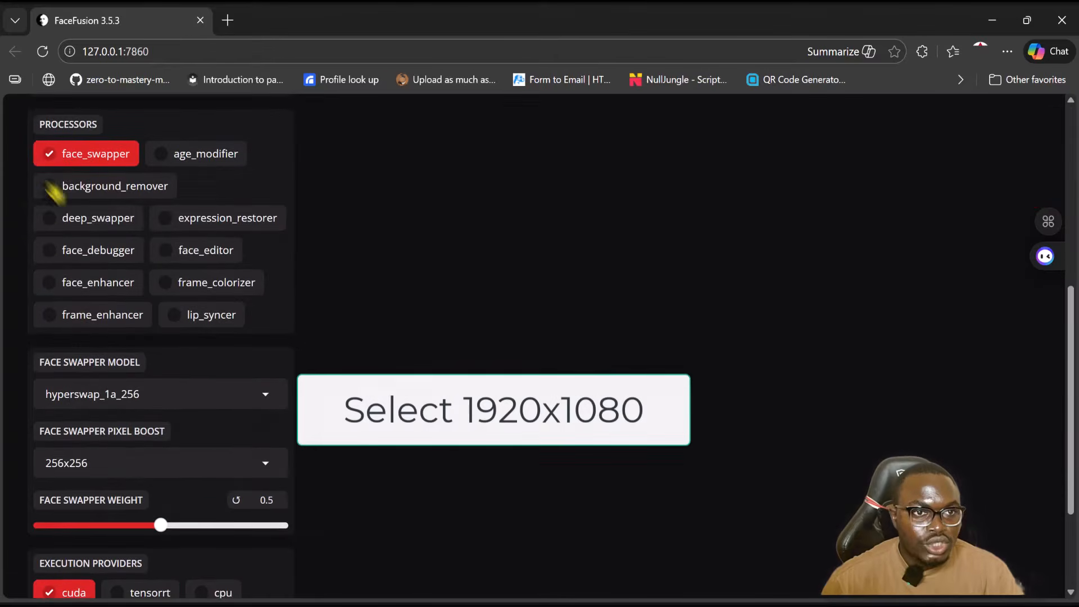
{"action": "scroll", "coordinate": [121, 289], "scroll_direction": "up", "scroll_amount": 3}
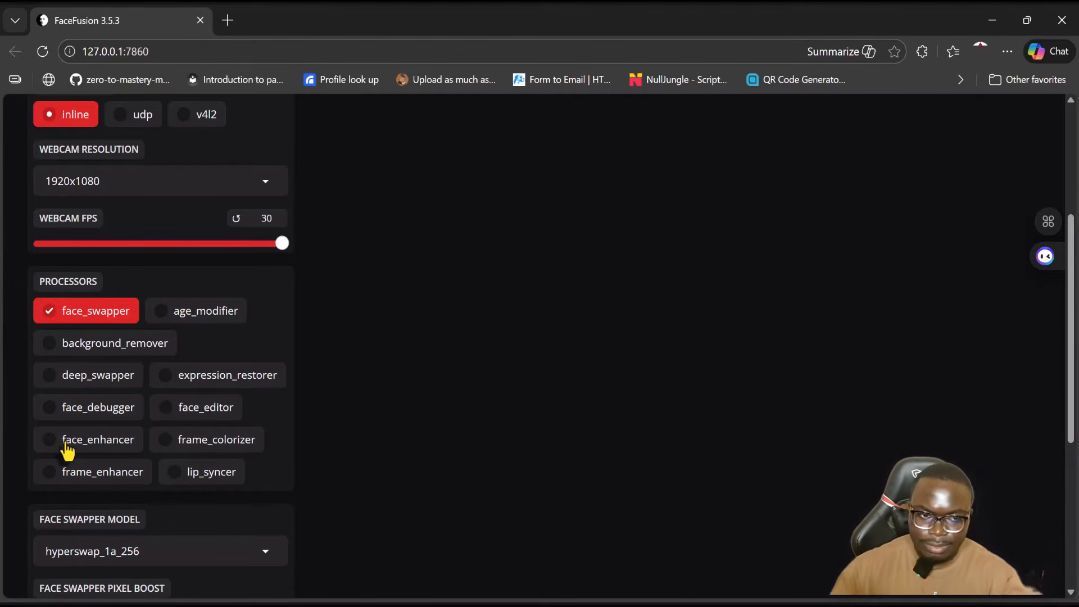
{"action": "scroll", "coordinate": [416, 479], "scroll_direction": "down", "scroll_amount": 4}
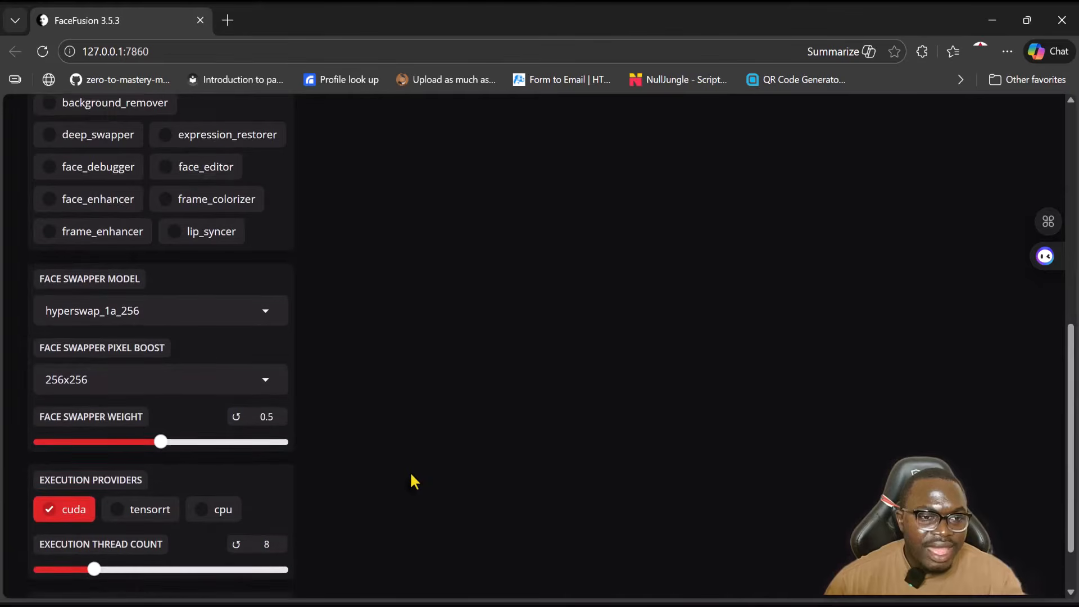
{"action": "scroll", "coordinate": [413, 481], "scroll_direction": "down", "scroll_amount": 1}
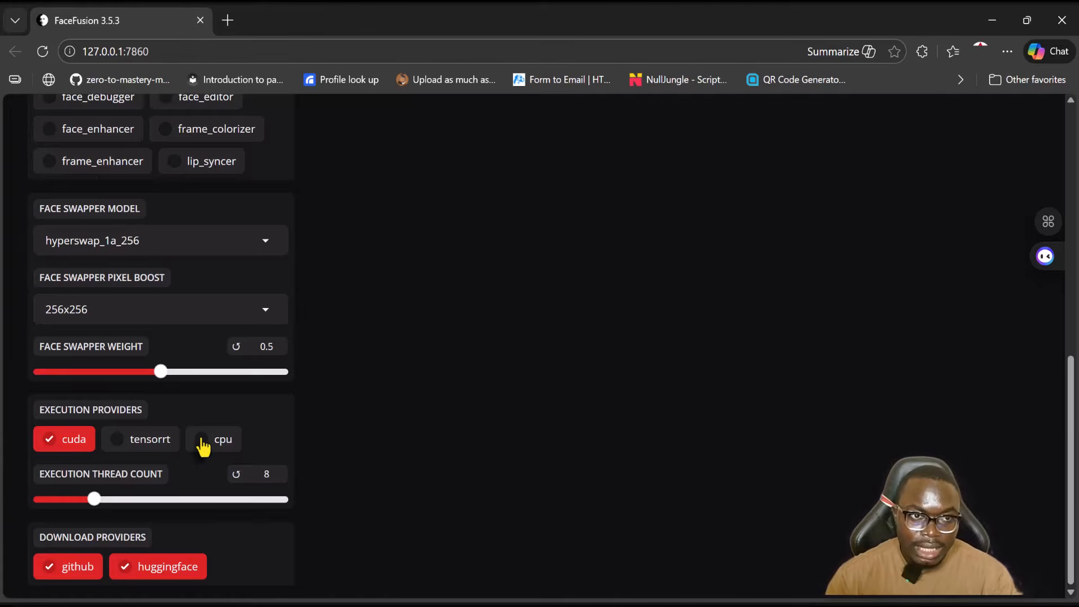
{"action": "scroll", "coordinate": [202, 444], "scroll_direction": "up", "scroll_amount": 10}
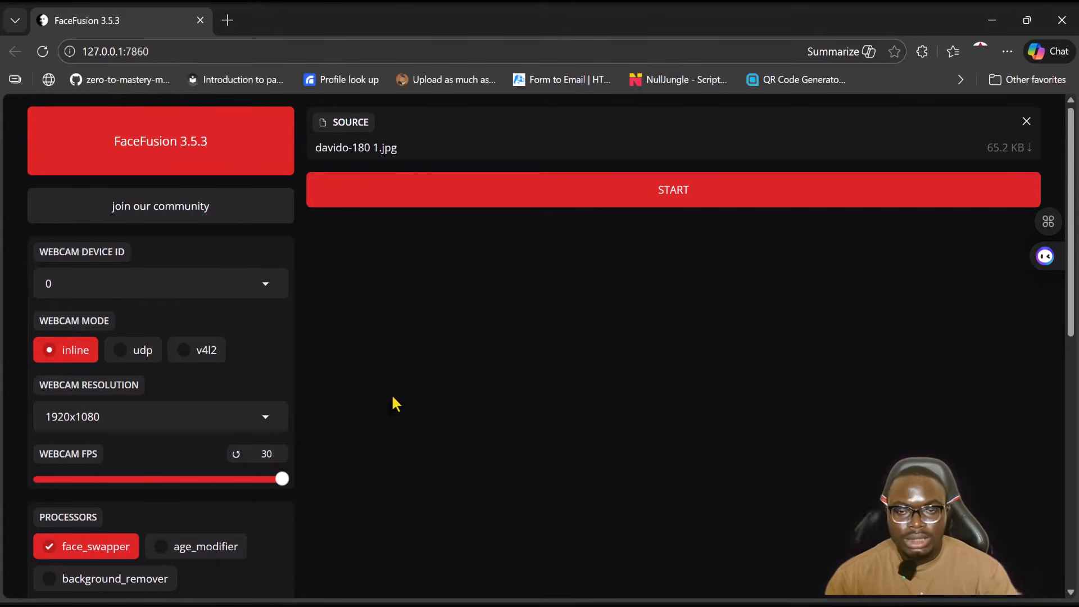
{"action": "left_click", "coordinate": [711, 196]}
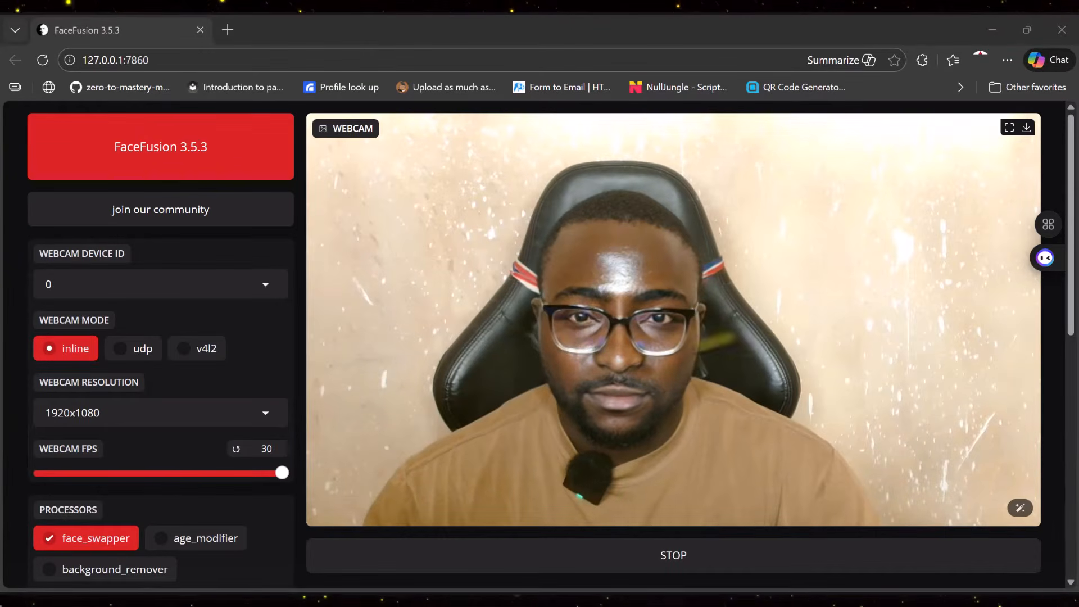
{"action": "scroll", "coordinate": [818, 275], "scroll_direction": "down", "scroll_amount": 2}
{"action": "scroll", "coordinate": [818, 276], "scroll_direction": "down", "scroll_amount": 3}
{"action": "scroll", "coordinate": [818, 276], "scroll_direction": "up", "scroll_amount": 3}
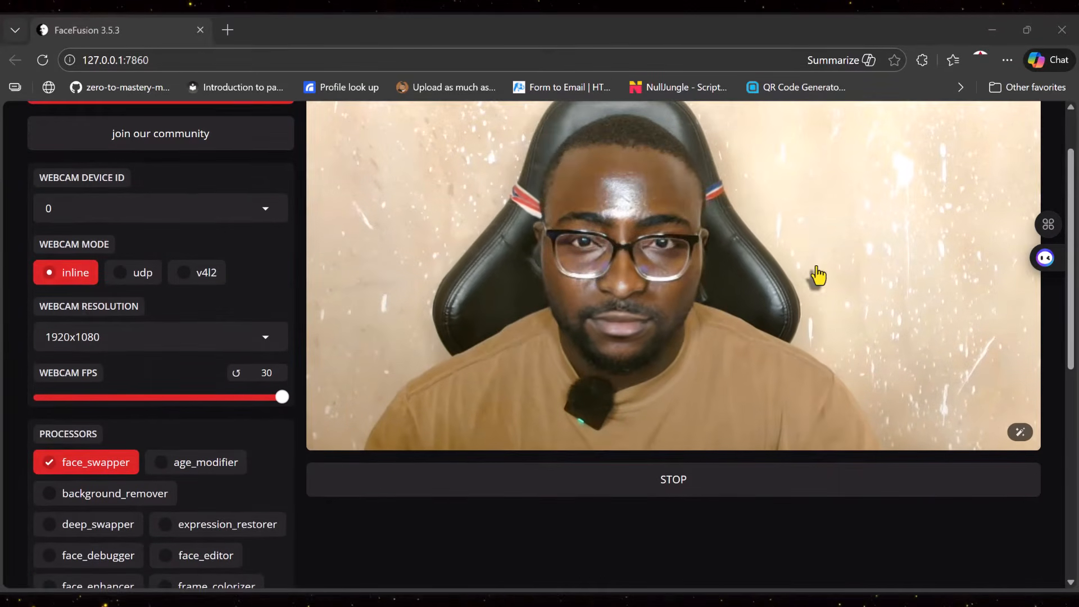
{"action": "scroll", "coordinate": [778, 315], "scroll_direction": "up", "scroll_amount": 2}
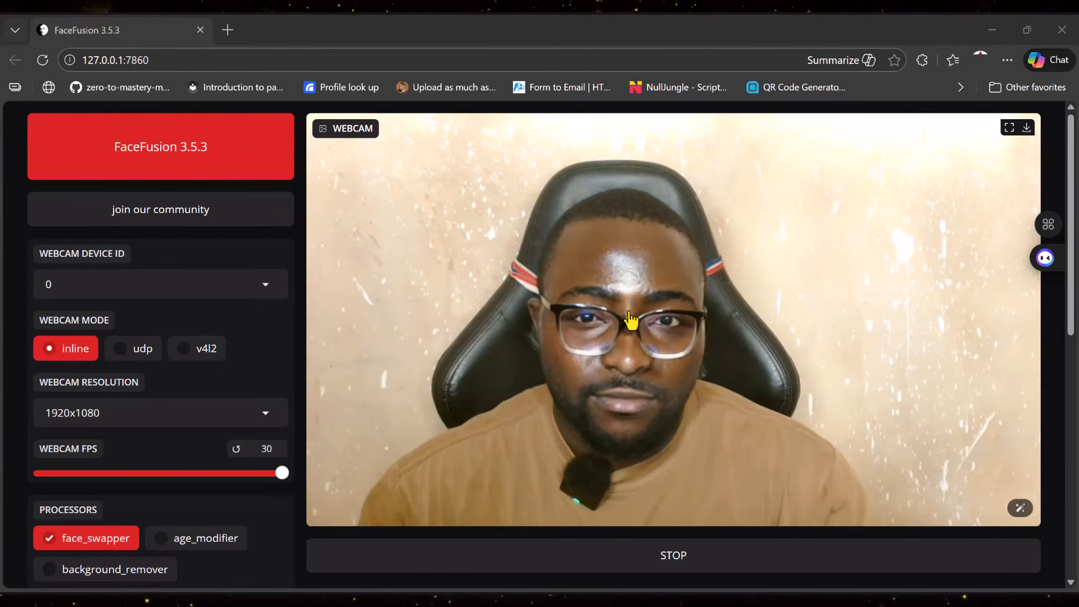
- Launch OBS Studio and dismiss the missing files dialog
{"action": "key", "text": "super"}
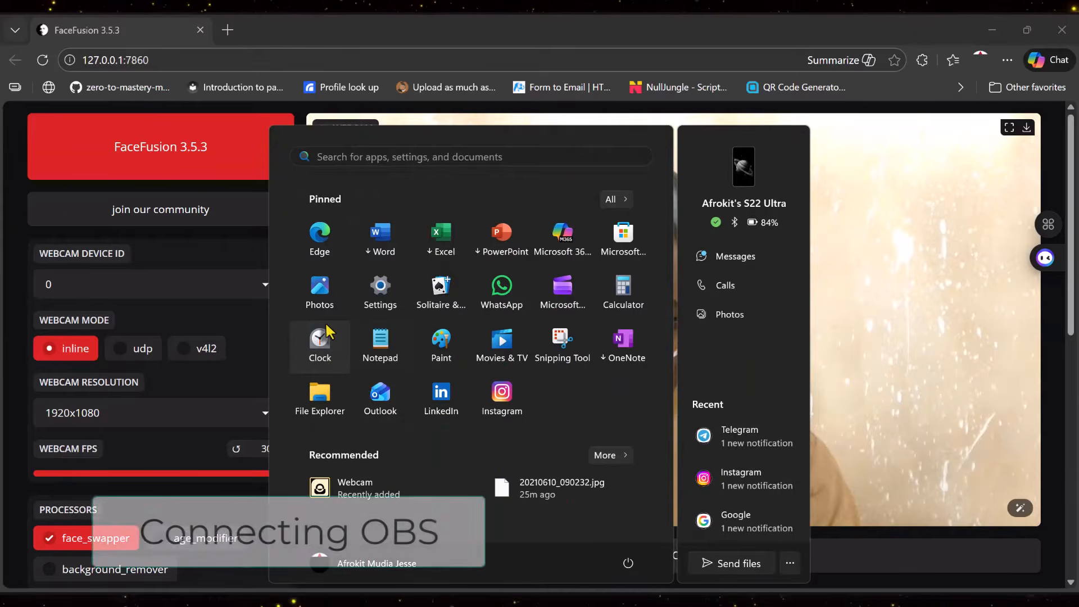
{"action": "type", "text": "obs"}
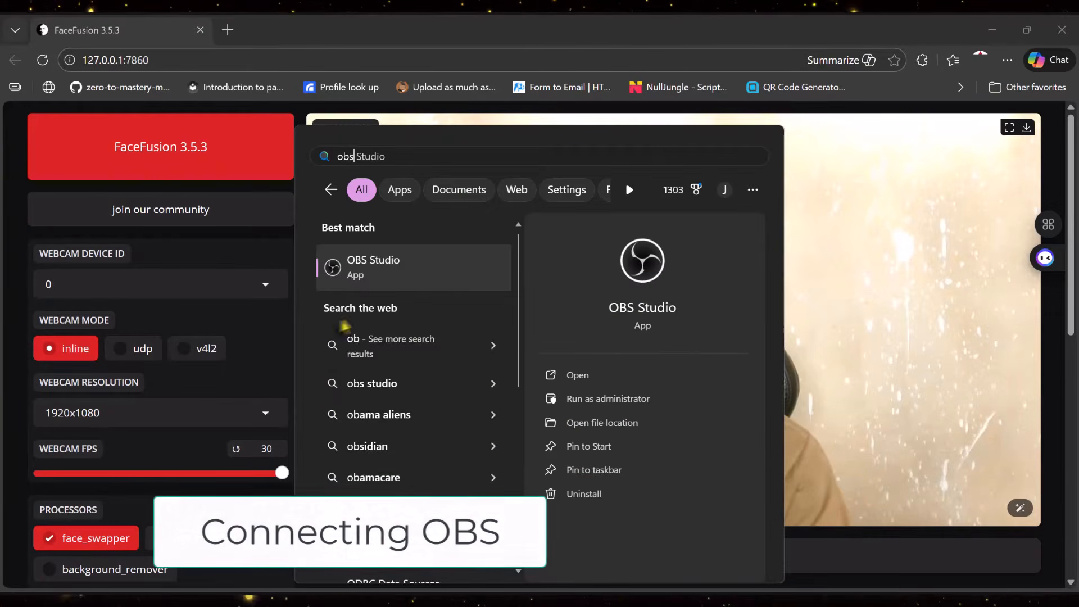
{"action": "left_click", "coordinate": [655, 256]}
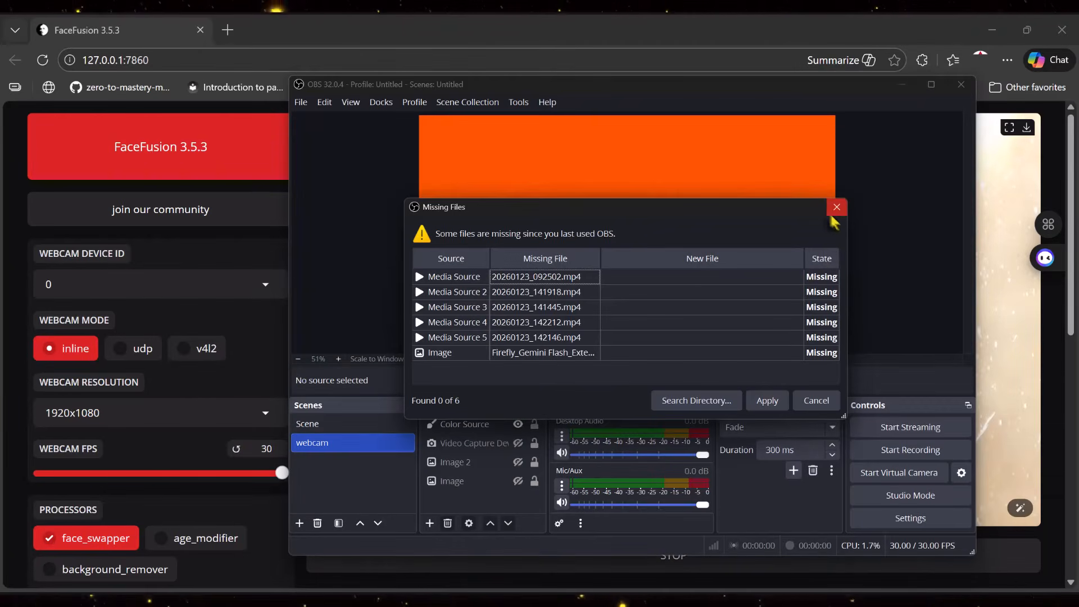
{"action": "left_click", "coordinate": [836, 208]}
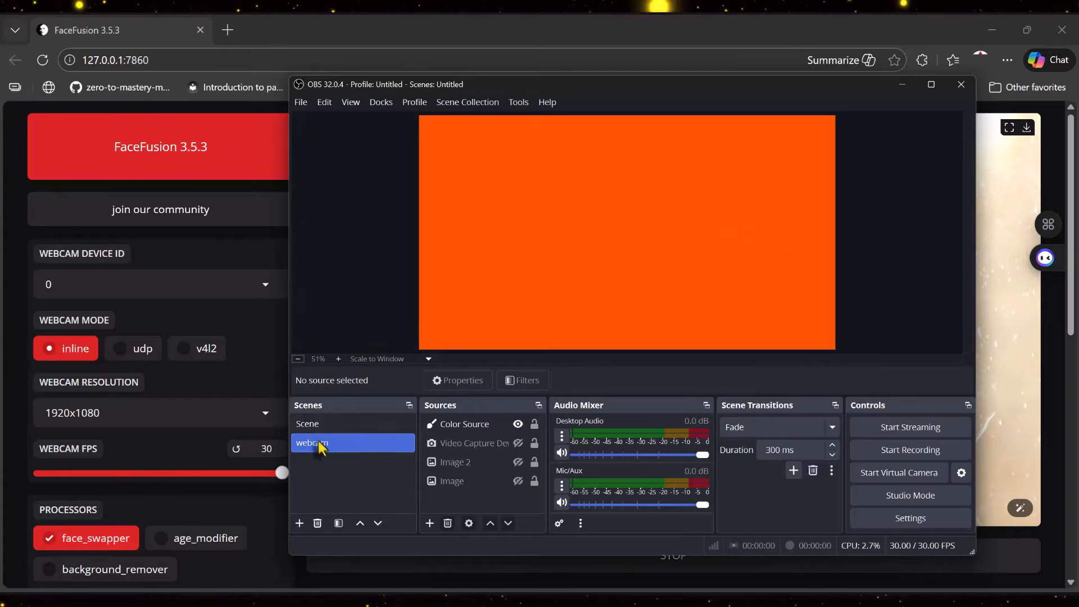
- Hide the Color Source in the webcam scene
{"action": "left_click", "coordinate": [518, 424]}
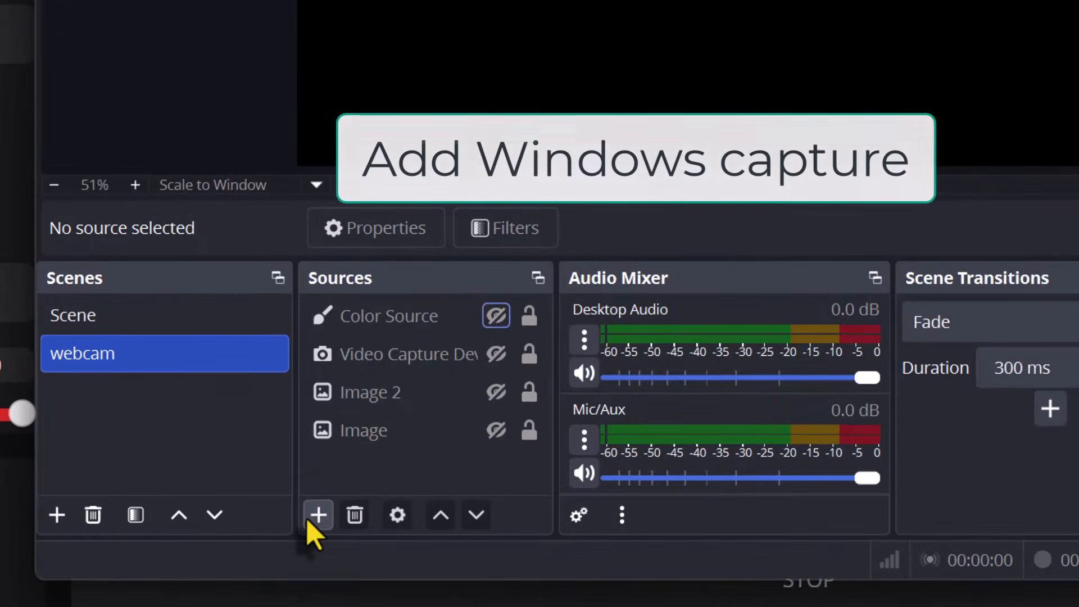
{"action": "left_click", "coordinate": [310, 518]}
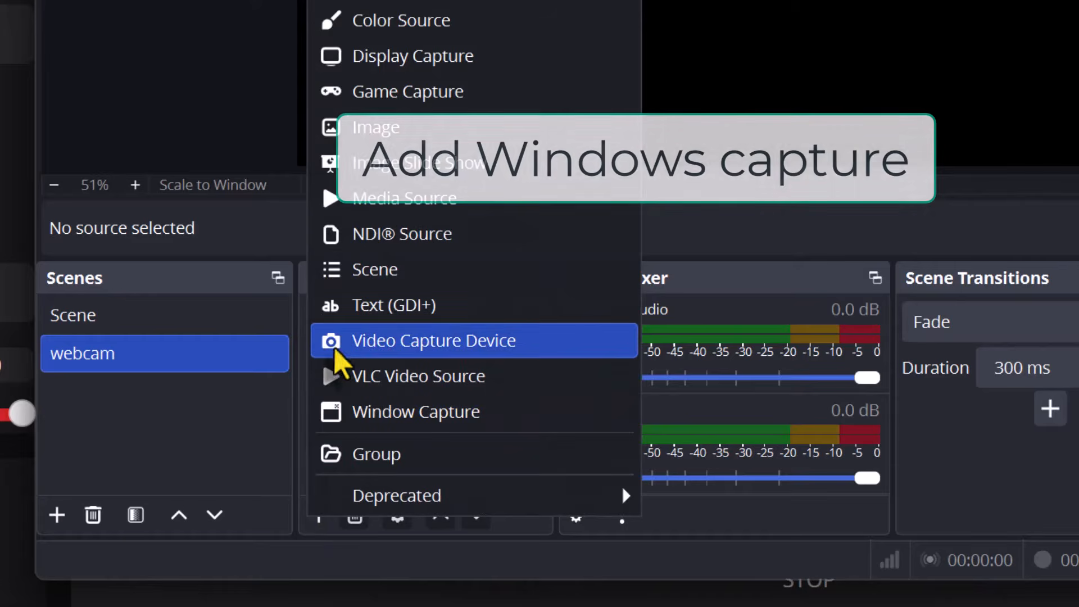
{"action": "left_click", "coordinate": [230, 430]}
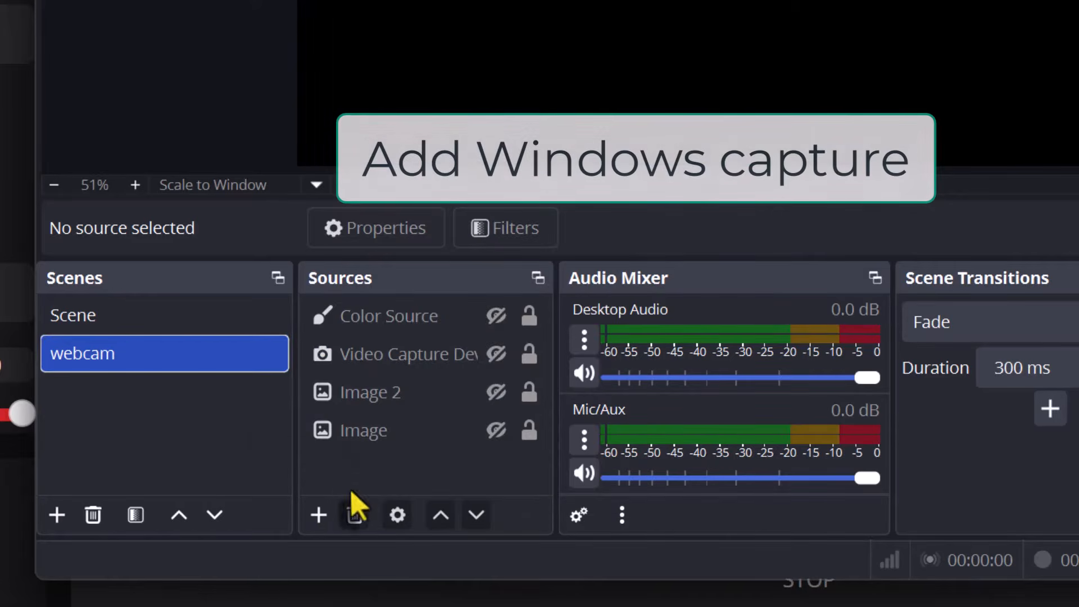
- Add a new Window Capture source capturing the FaceFusion 3.5.3 Microsoft Edge window
{"action": "left_click", "coordinate": [318, 515]}
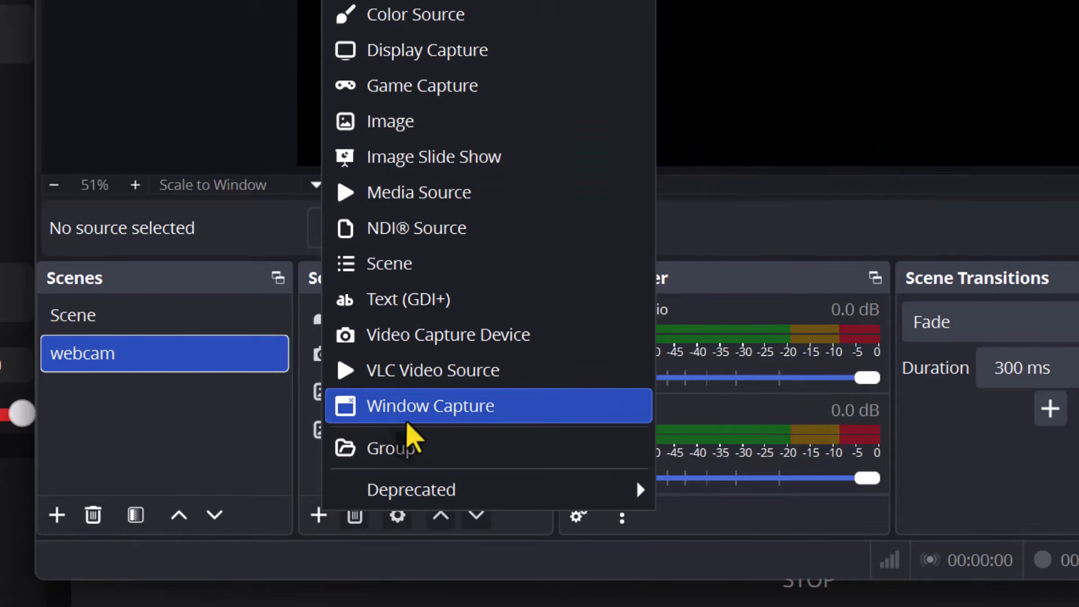
{"action": "left_click", "coordinate": [488, 405]}
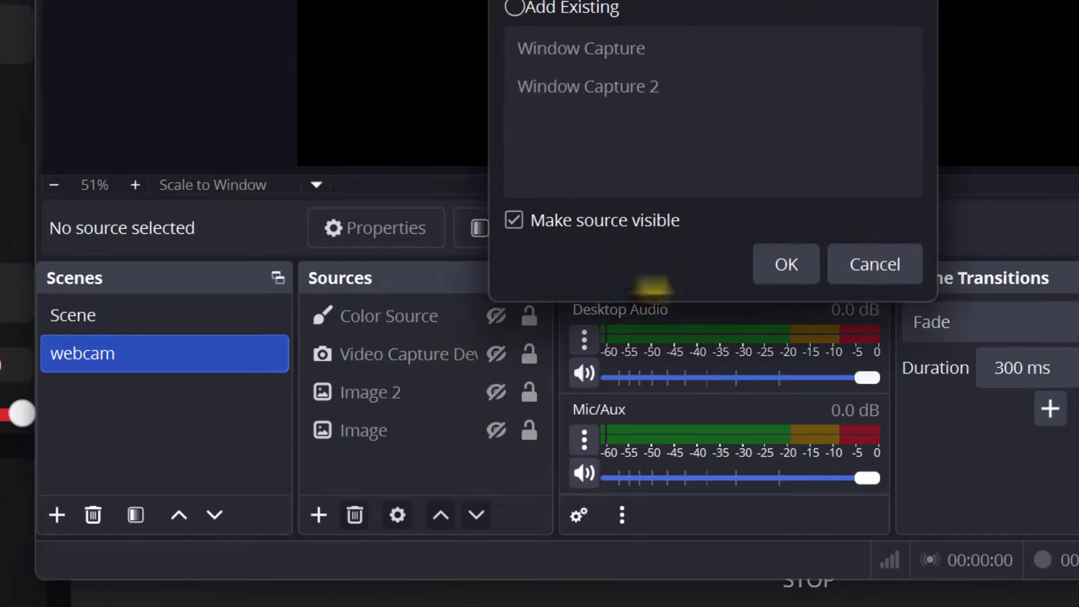
{"action": "left_click", "coordinate": [805, 268]}
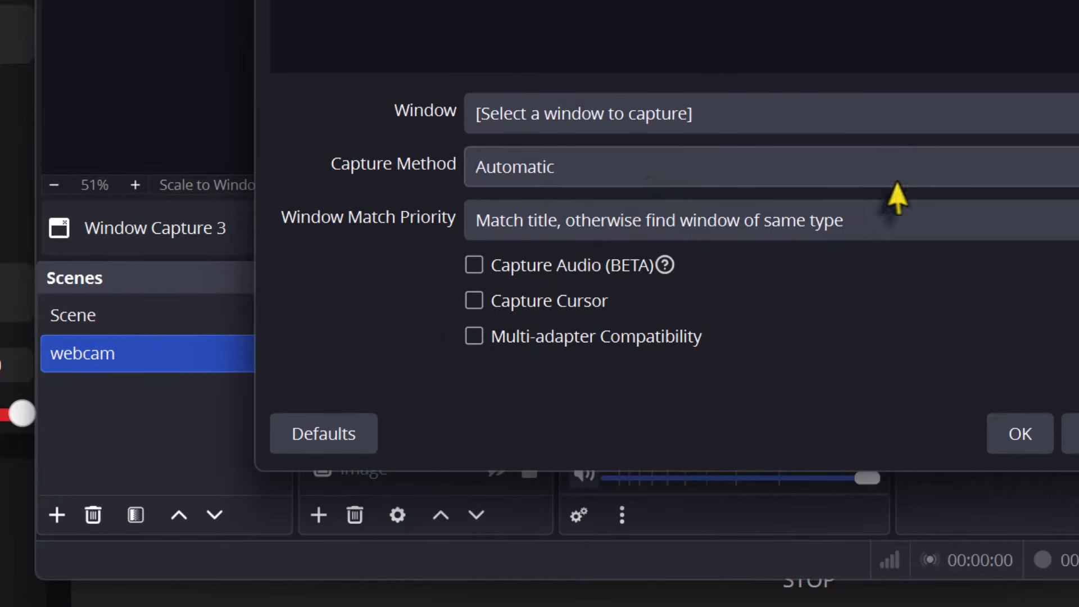
{"action": "left_click", "coordinate": [923, 117]}
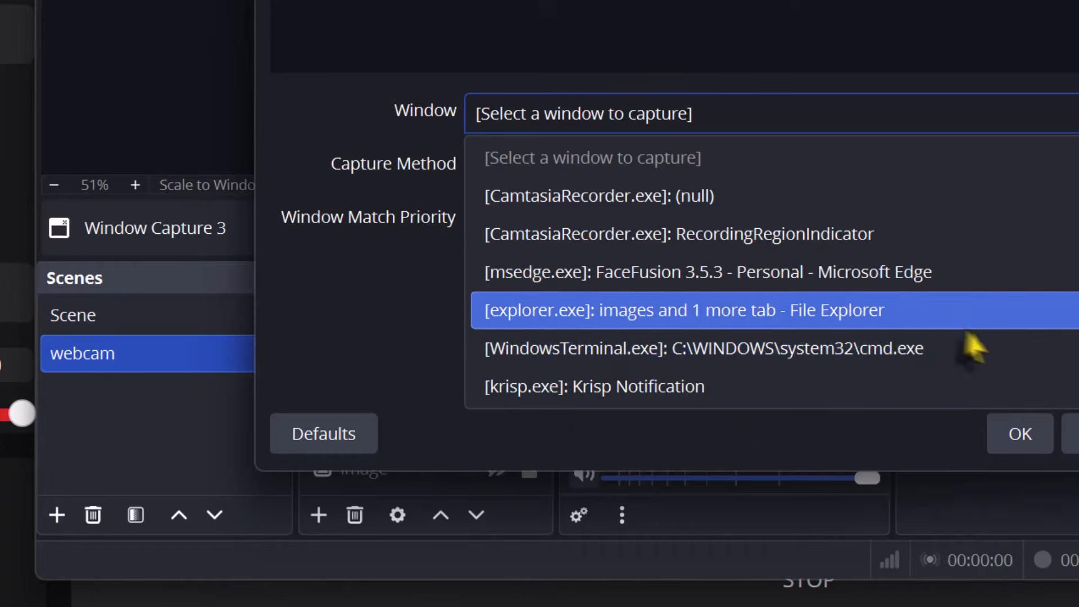
{"action": "left_click", "coordinate": [835, 315]}
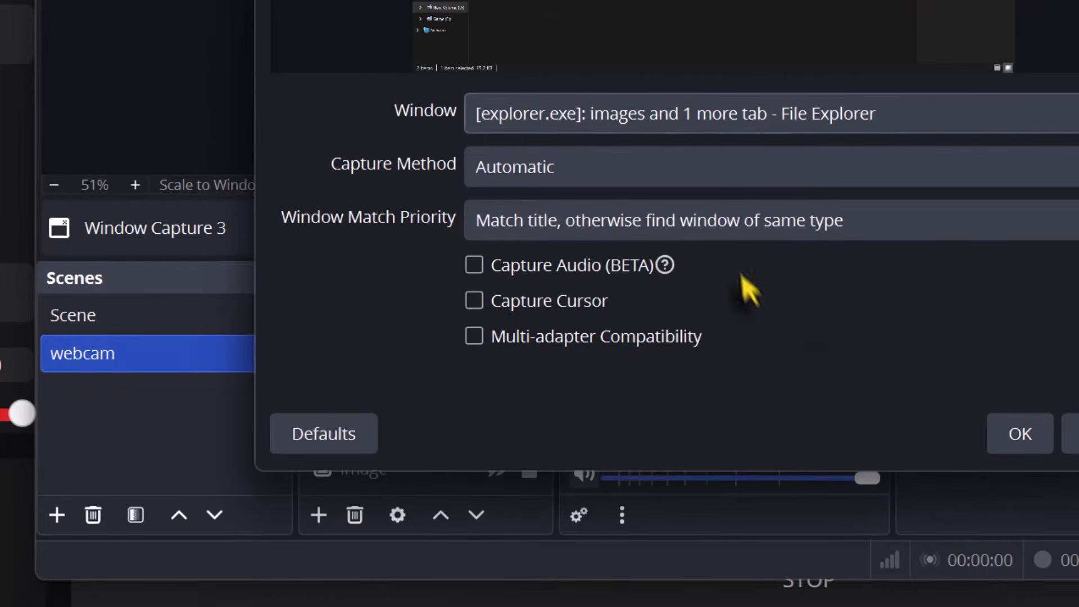
{"action": "left_click", "coordinate": [814, 123]}
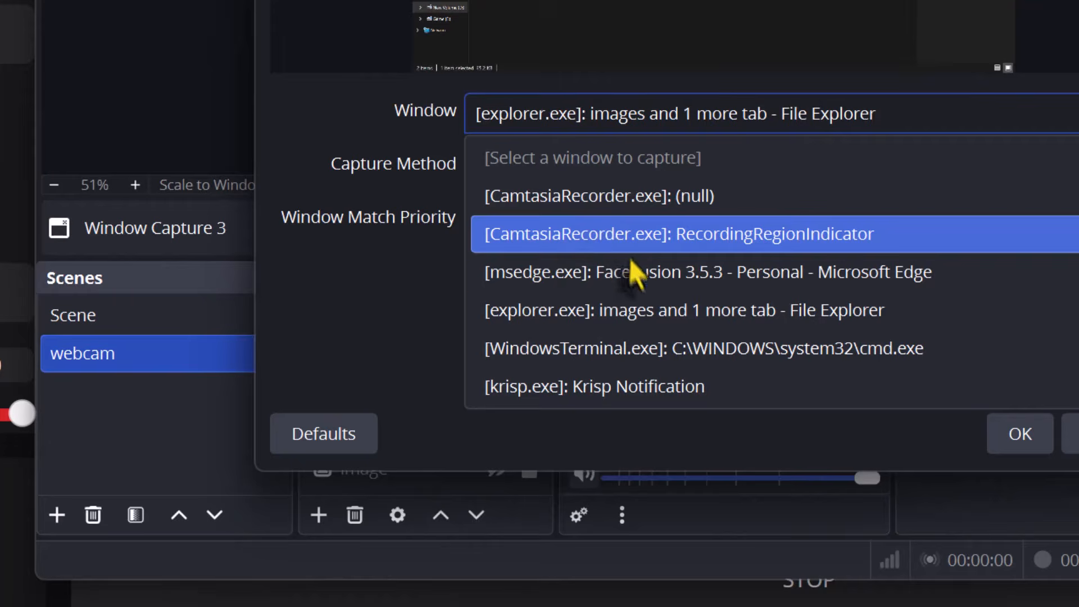
{"action": "left_click", "coordinate": [672, 281]}
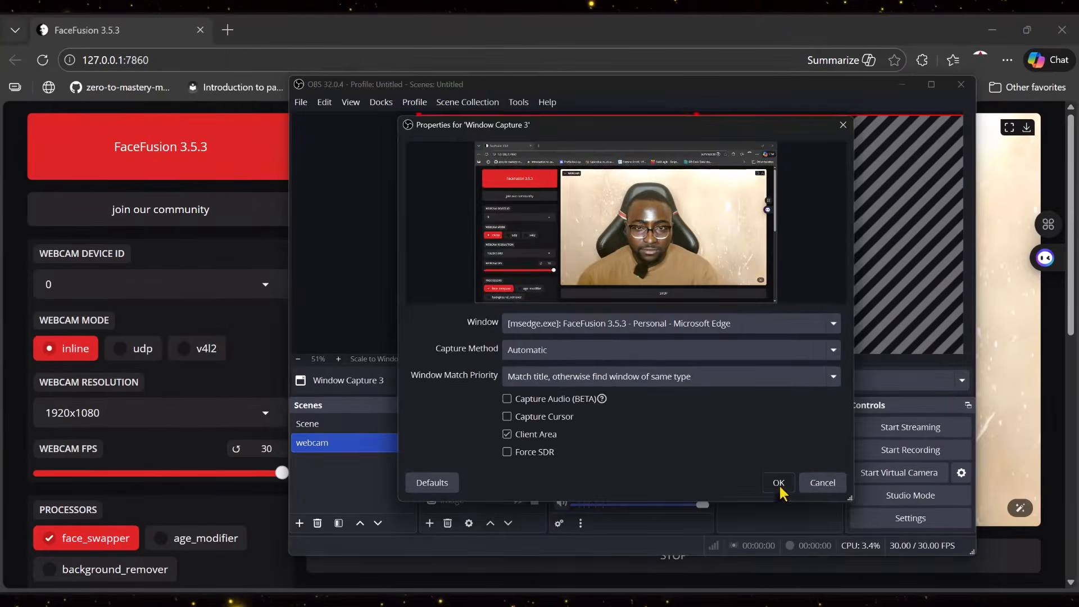
{"action": "left_click", "coordinate": [780, 486]}
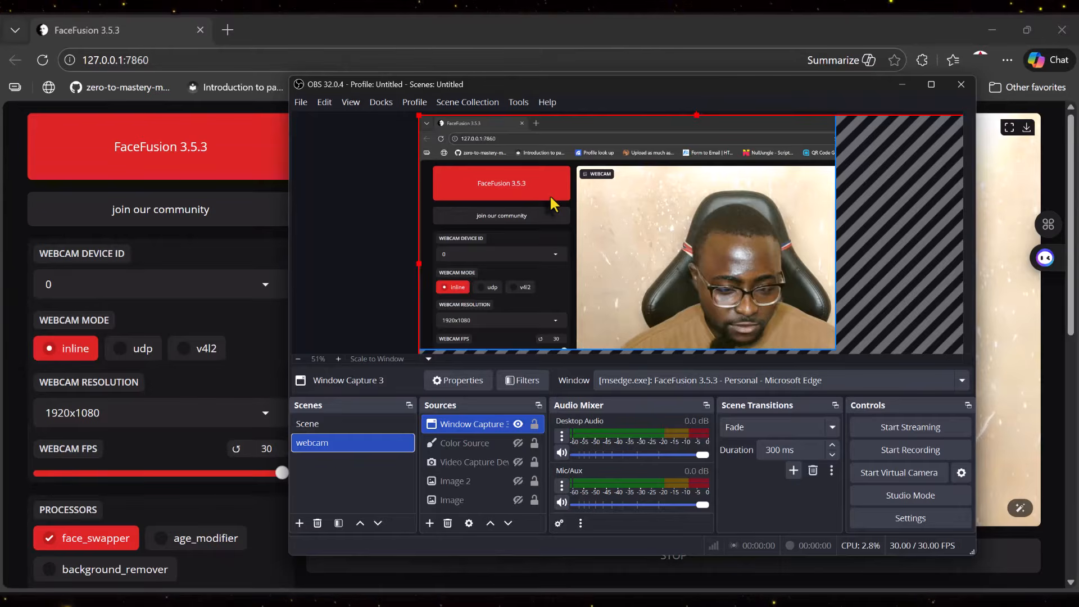
- Preview the FaceFusion webcam output in fullscreen and return to the normal layout
{"action": "key", "text": "ctrl+f"}
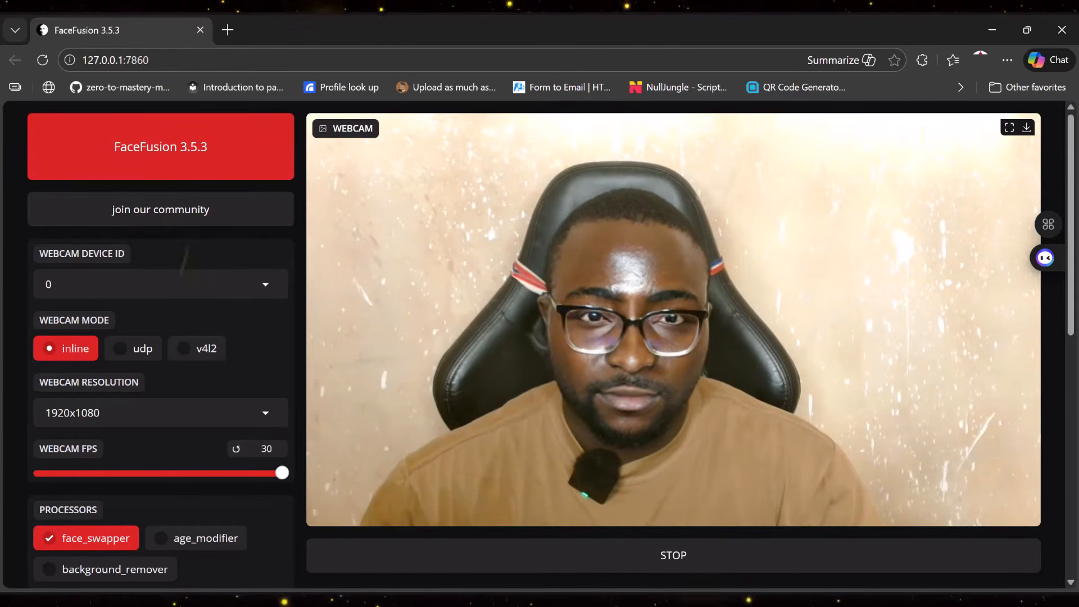
{"action": "scroll", "coordinate": [465, 258], "scroll_direction": "down", "scroll_amount": 1}
{"action": "scroll", "coordinate": [465, 258], "scroll_direction": "up", "scroll_amount": 1}
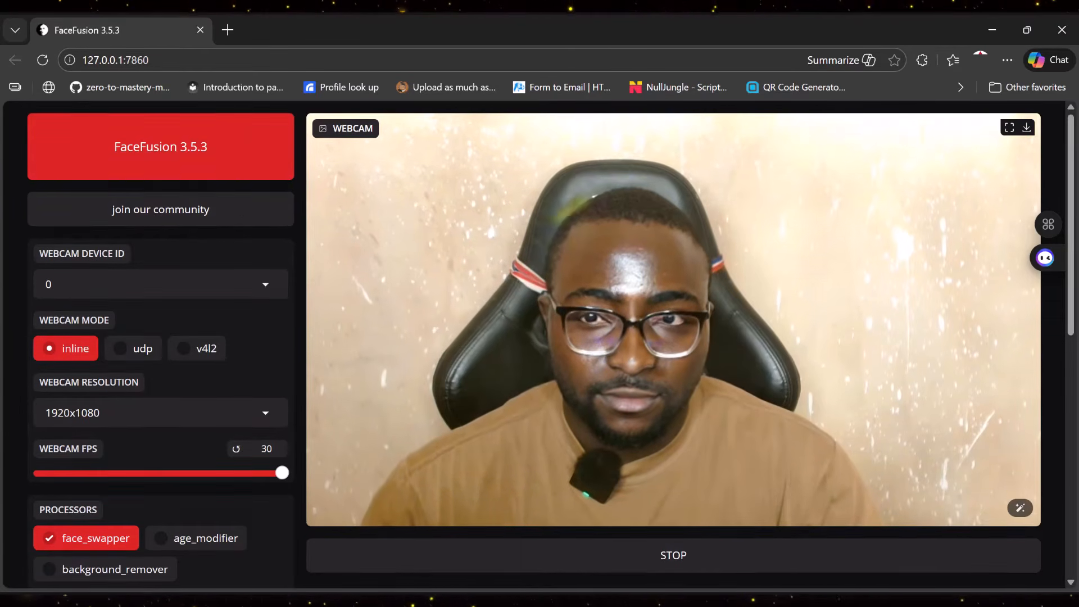
{"action": "left_click", "coordinate": [1010, 129]}
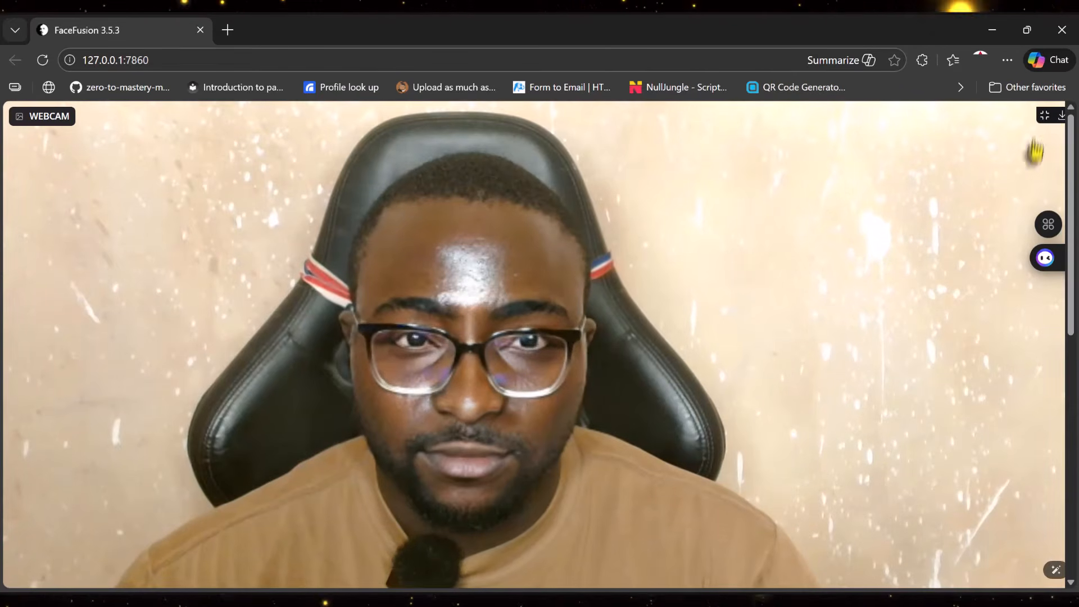
{"action": "left_click", "coordinate": [1044, 115]}
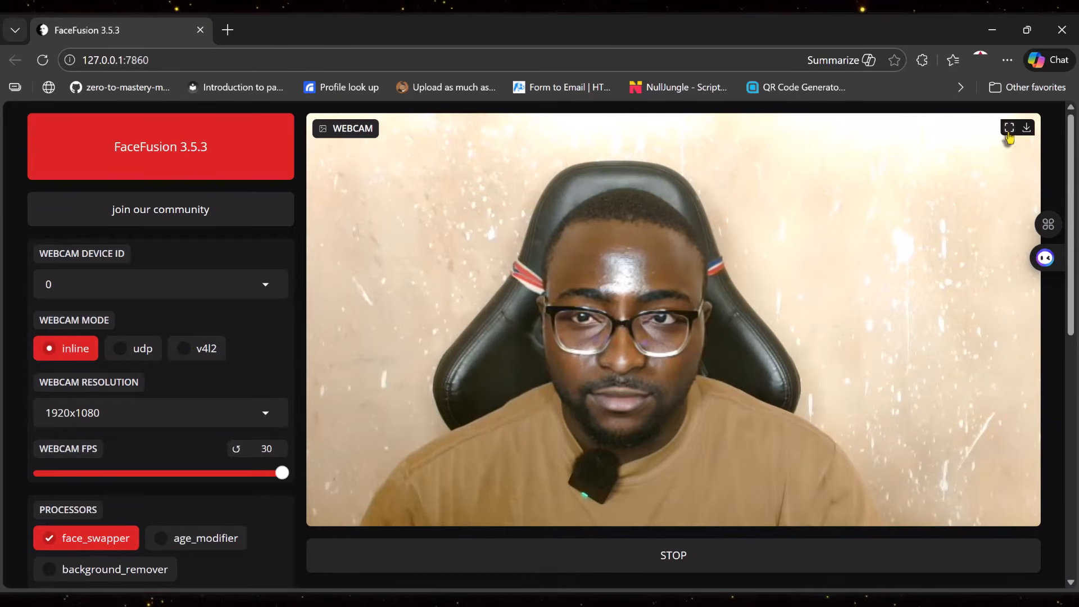
- Show the FaceFusion webcam fullscreen, then resize and center the window capture to fill the OBS canvas
{"action": "left_click", "coordinate": [1009, 130]}
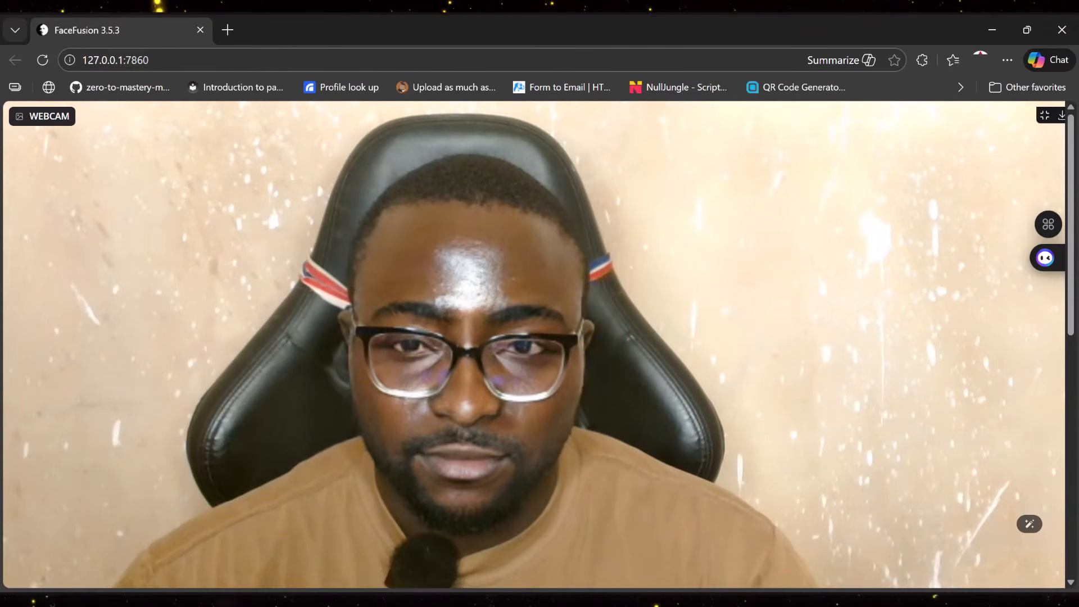
{"action": "key", "text": "alt+Tab"}
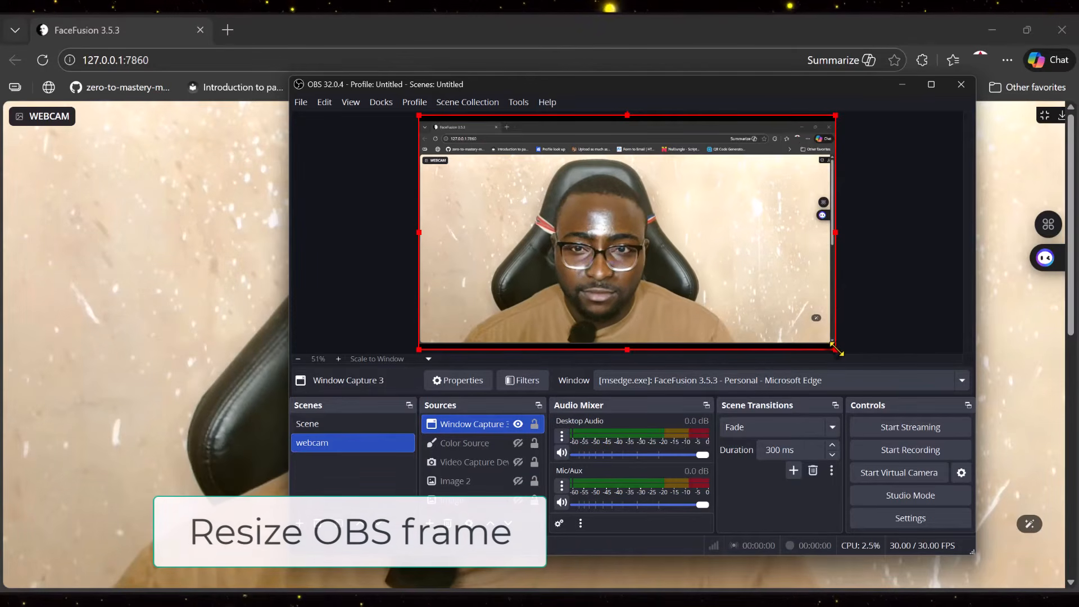
{"action": "left_click_drag", "start_coordinate": [834, 345], "coordinate": [884, 434]}
{"action": "mouse_move", "coordinate": [614, 289]}
{"action": "left_mouse_down"}
{"action": "mouse_move", "coordinate": [602, 215]}
{"action": "mouse_move", "coordinate": [598, 309]}
{"action": "mouse_move", "coordinate": [598, 300]}
{"action": "left_mouse_up"}
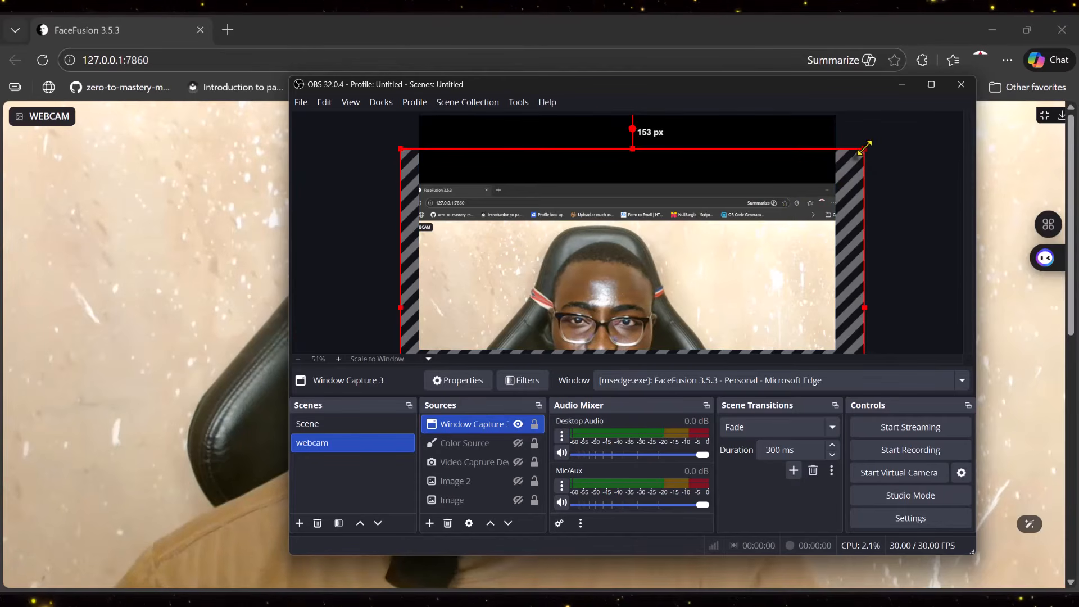
{"action": "left_click_drag", "start_coordinate": [865, 148], "coordinate": [902, 77]}
{"action": "left_click_drag", "start_coordinate": [658, 310], "coordinate": [638, 398]}
{"action": "left_click_drag", "start_coordinate": [886, 145], "coordinate": [938, 82]}
{"action": "left_click_drag", "start_coordinate": [646, 319], "coordinate": [618, 216]}
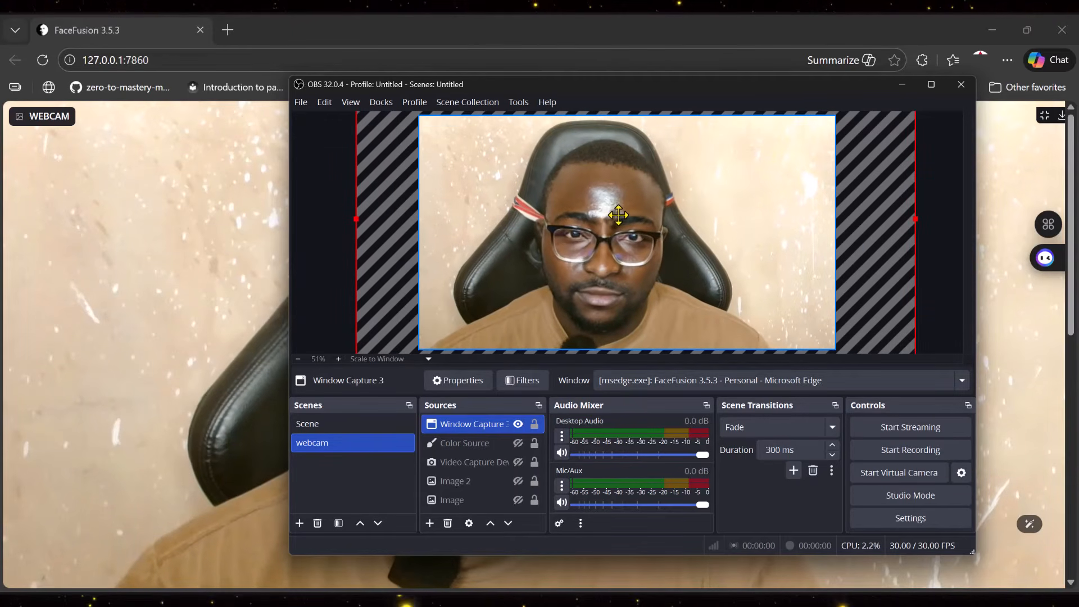
{"action": "left_click", "coordinate": [313, 274]}
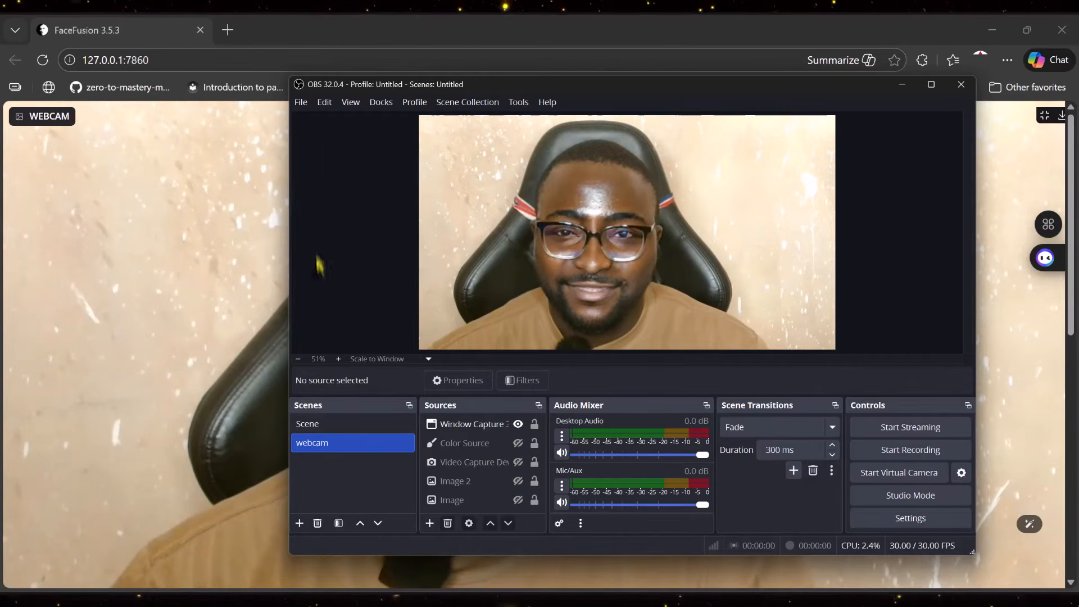
- Open the DistroAV NDI Settings with Main Output enabled and confirm them
{"action": "left_click", "coordinate": [517, 102]}
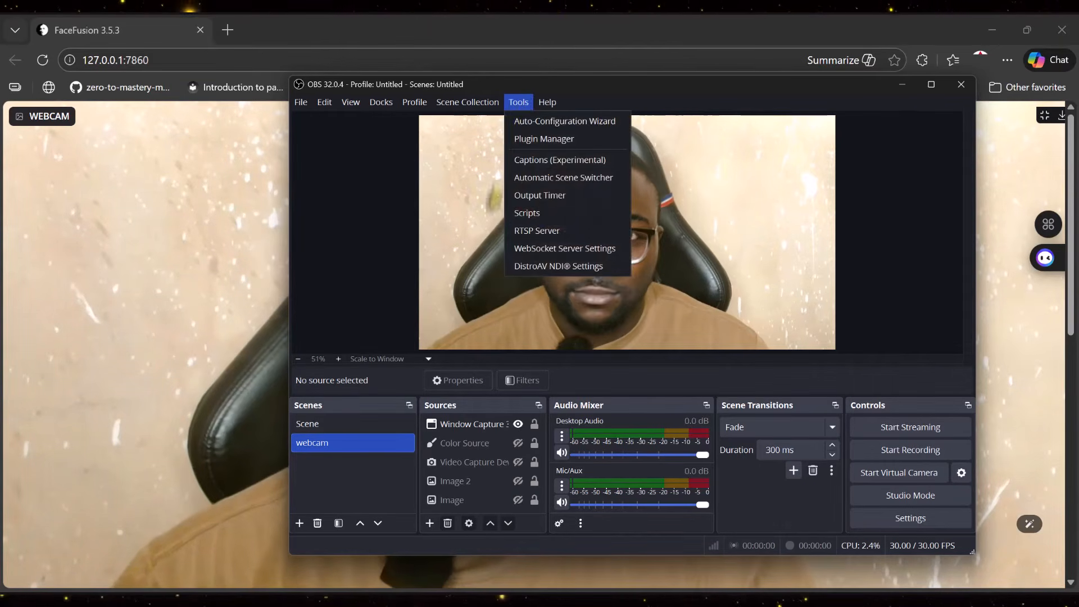
{"action": "left_click", "coordinate": [542, 267]}
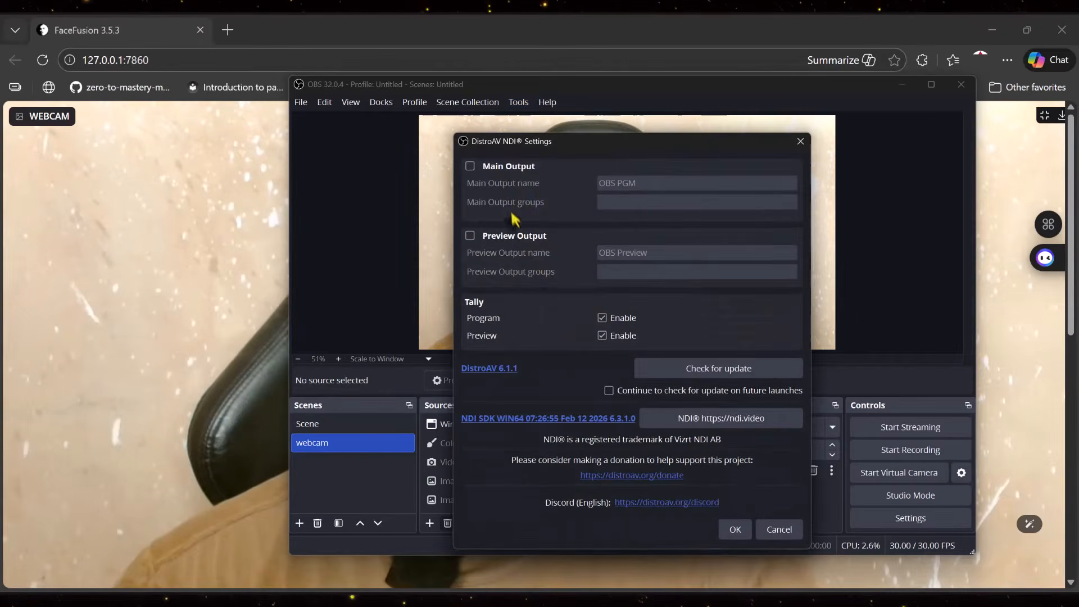
{"action": "left_click", "coordinate": [737, 529]}
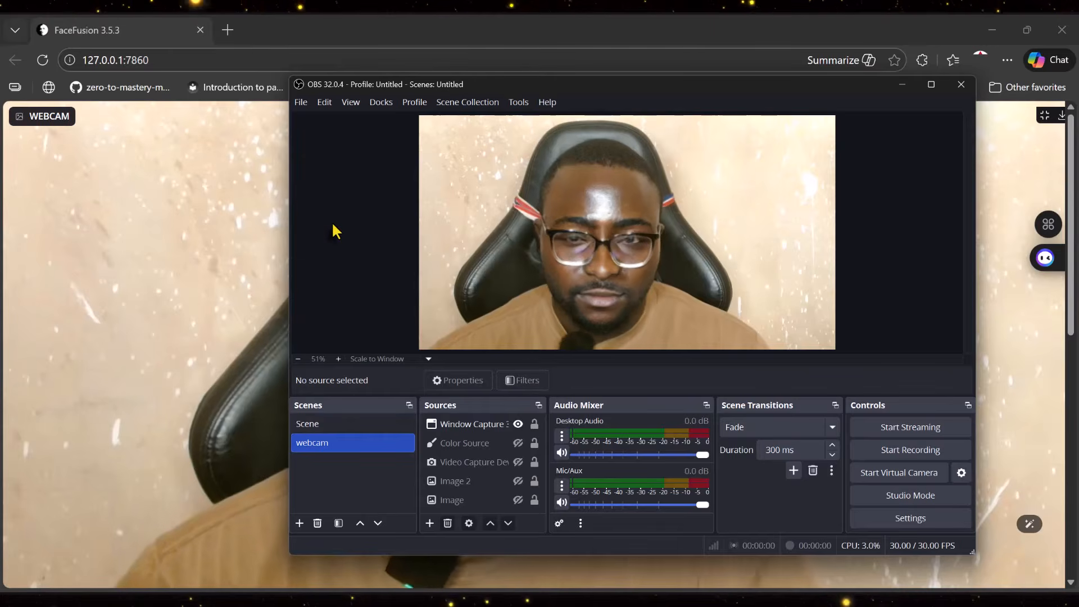
- Launch the NDI Webcam app from the Start menu and collapse its source panel
{"action": "key", "text": "super"}
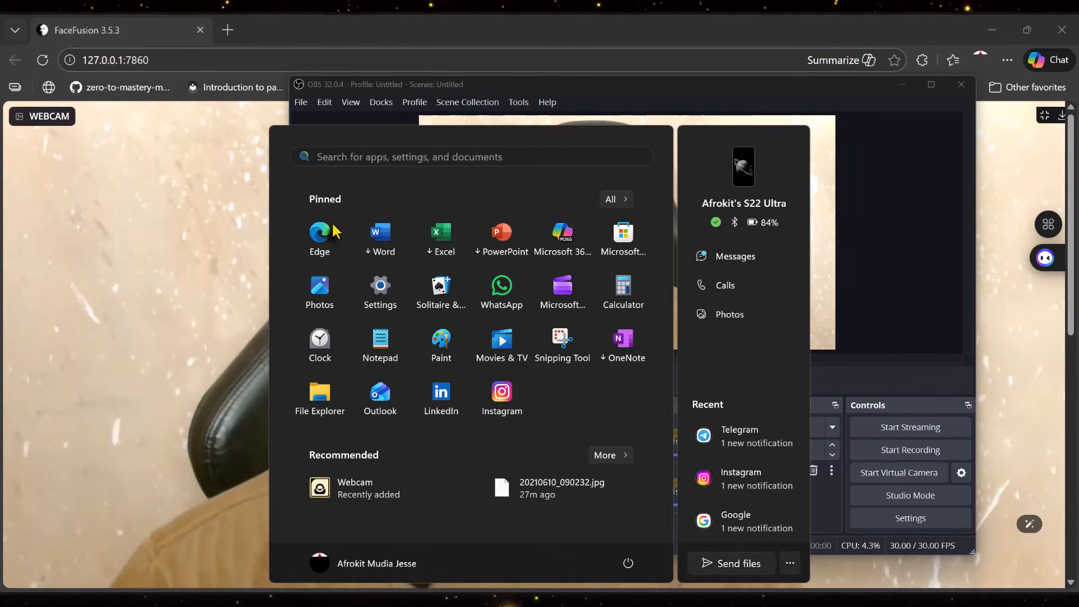
{"action": "type", "text": "we"}
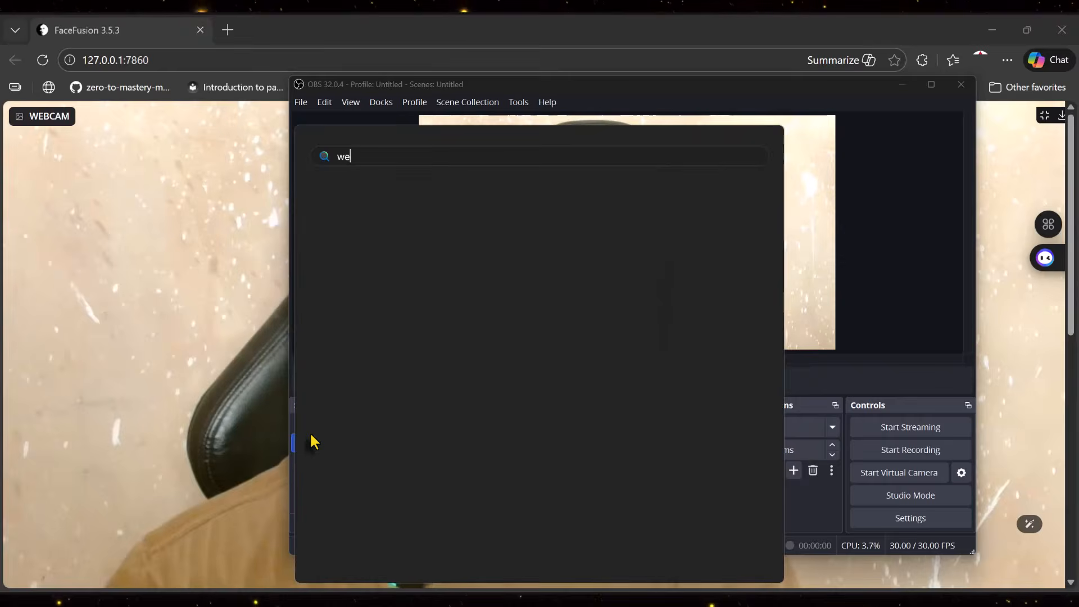
{"action": "type", "text": "bcam"}
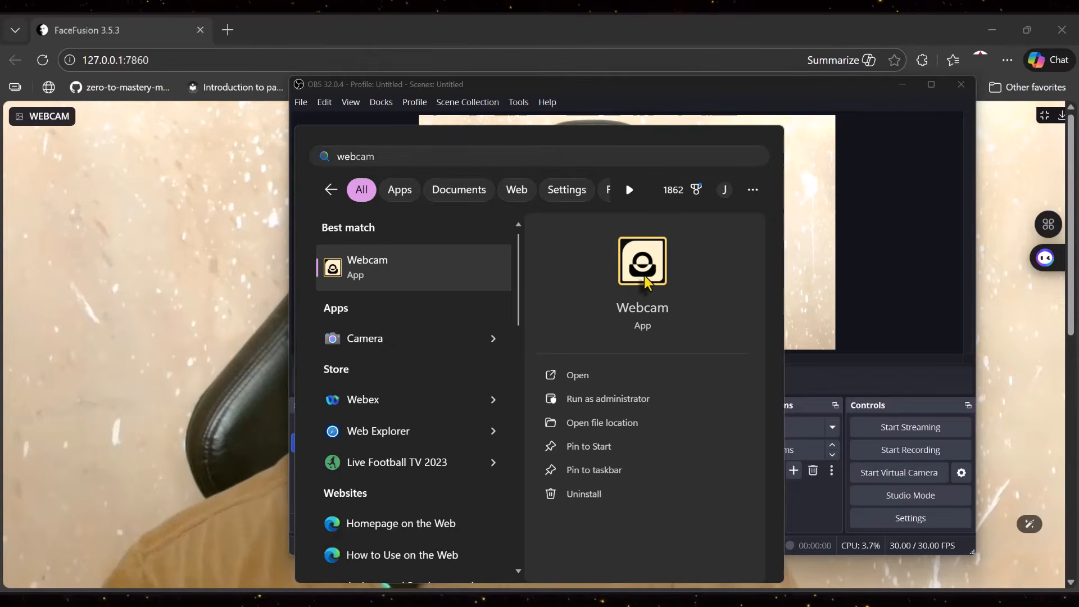
{"action": "left_click", "coordinate": [644, 278]}
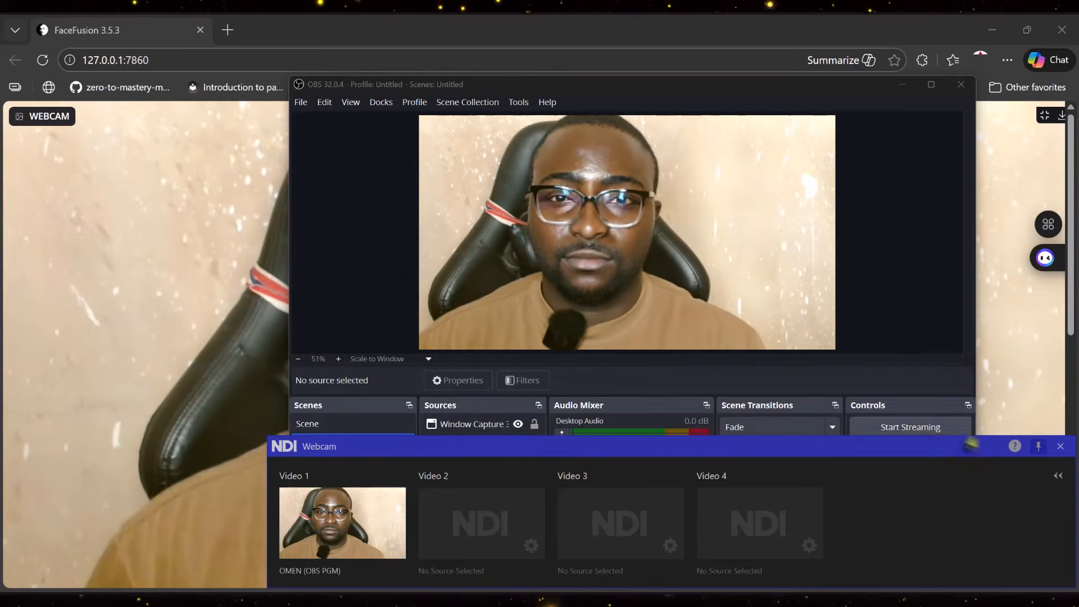
{"action": "left_click", "coordinate": [1059, 477]}
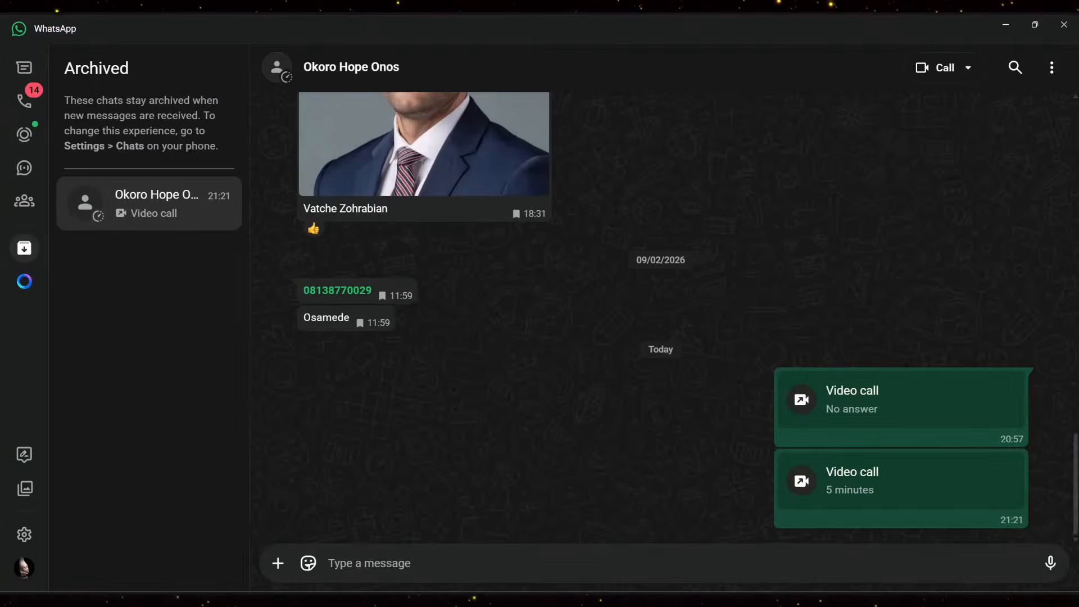
- Switch to WhatsApp, start a video call with the archived contact, and maximize the call window
{"action": "left_click", "coordinate": [936, 68]}
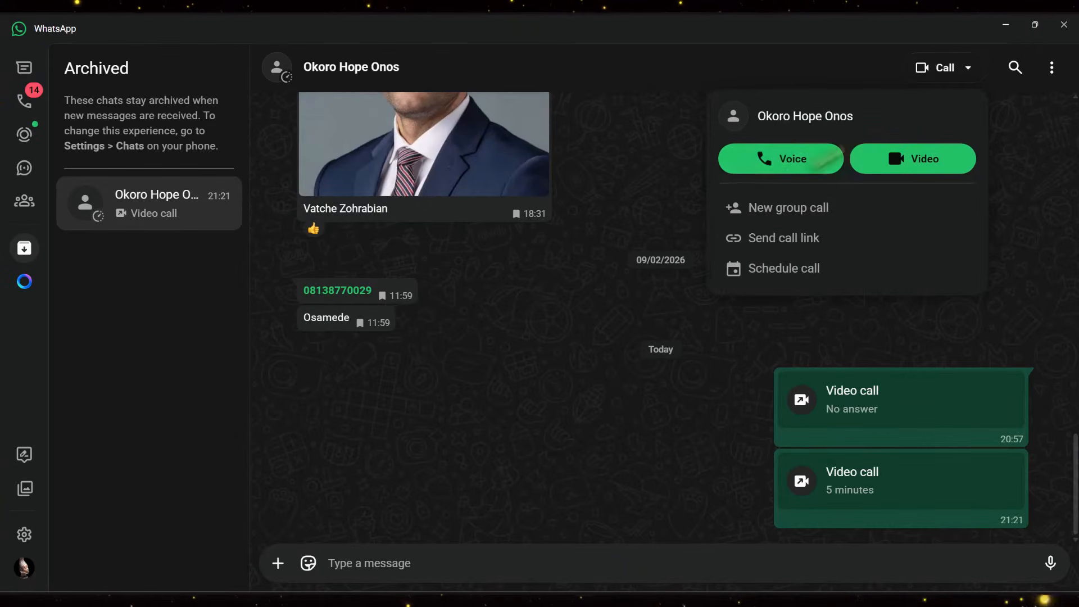
{"action": "left_click", "coordinate": [936, 163]}
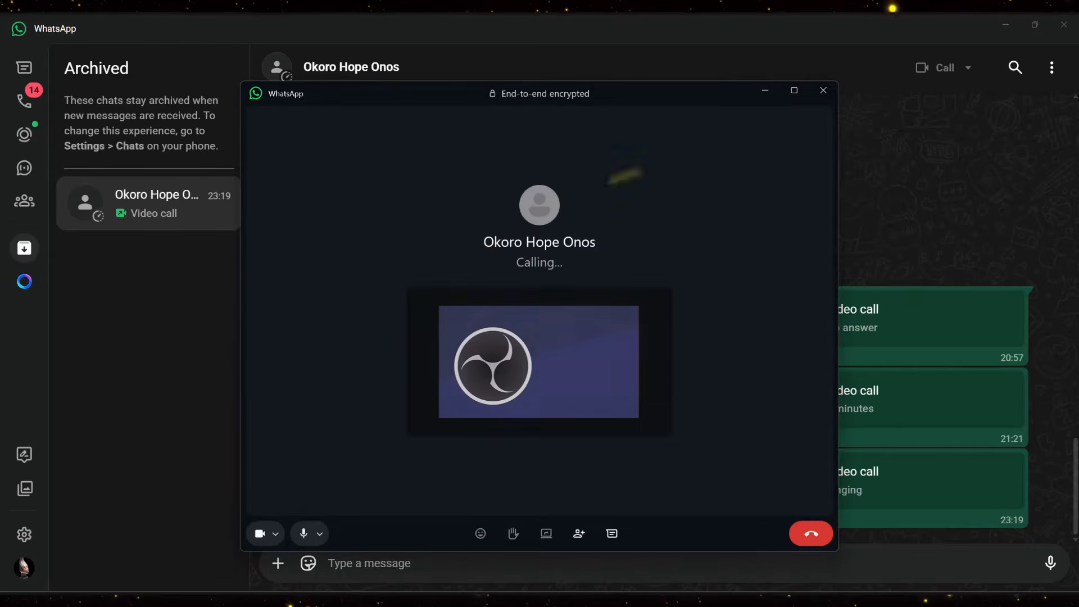
{"action": "left_click", "coordinate": [795, 91]}
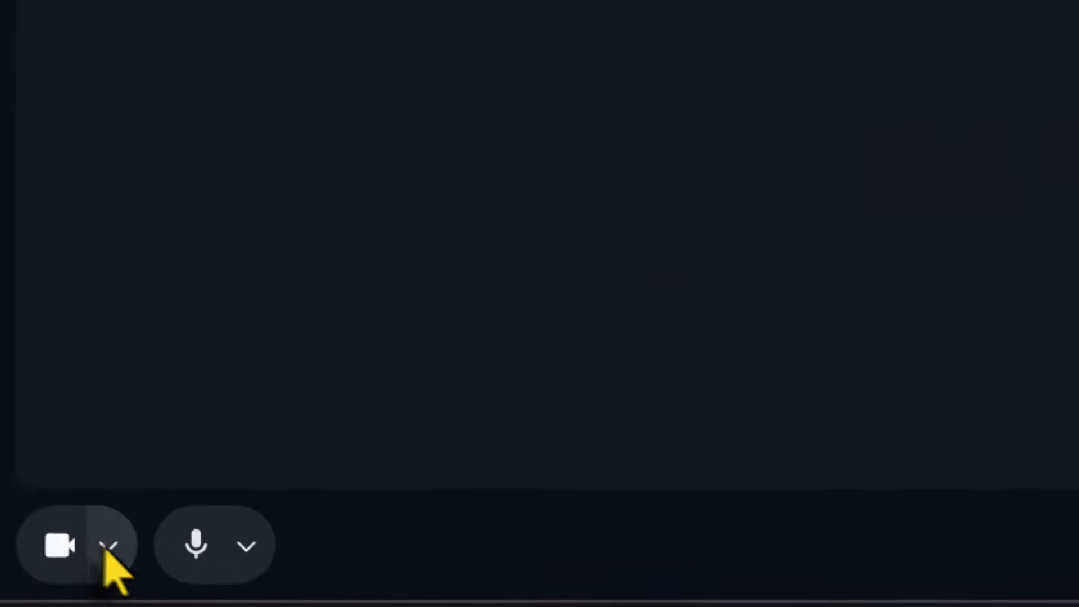
- Switch the call's camera to NDI Webcam Video 1, then end the call
{"action": "left_click", "coordinate": [129, 541]}
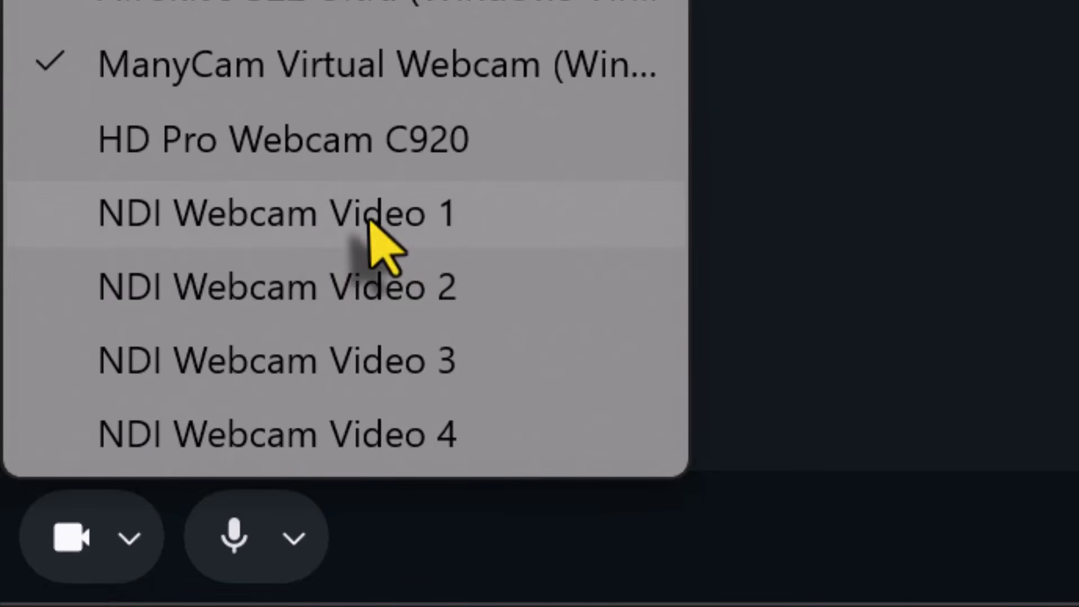
{"action": "left_click", "coordinate": [531, 219]}
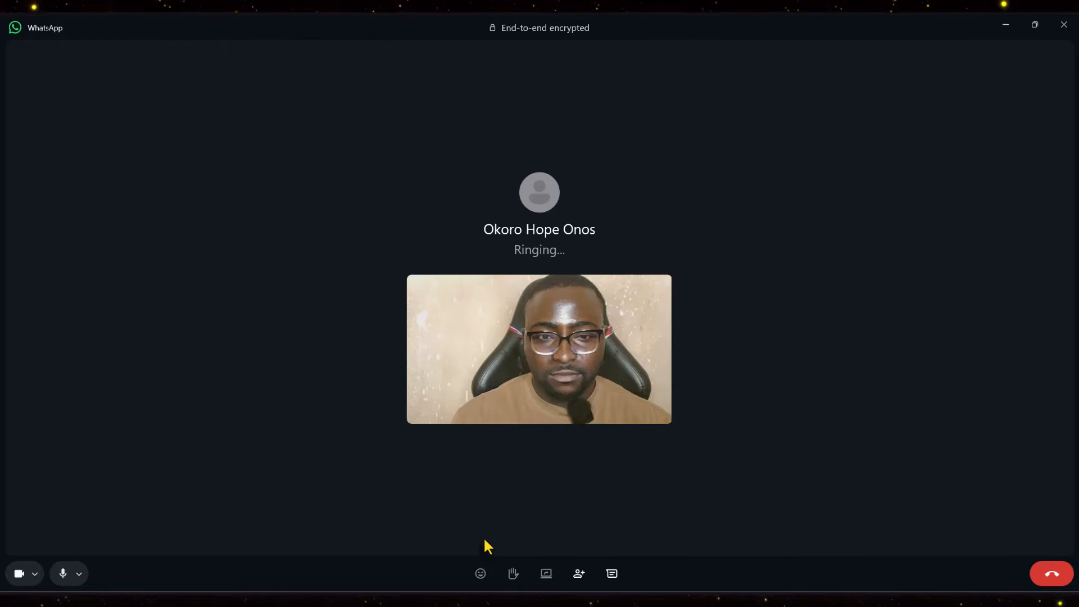
{"action": "left_click", "coordinate": [1051, 572]}
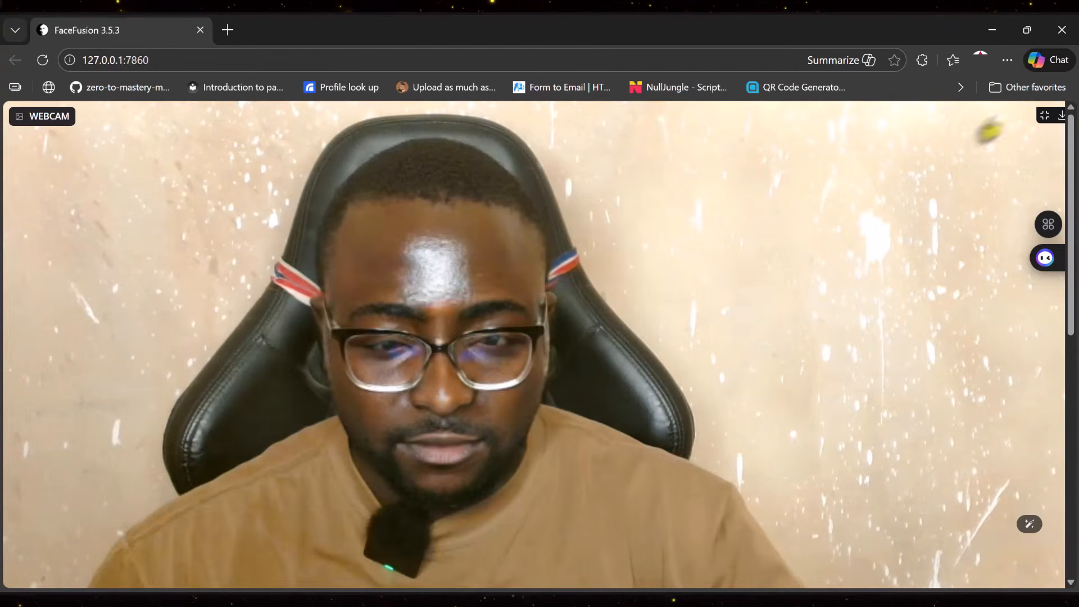
- Exit the fullscreen webcam view in FaceFusion and stop the webcam stream
{"action": "left_click", "coordinate": [1044, 117]}
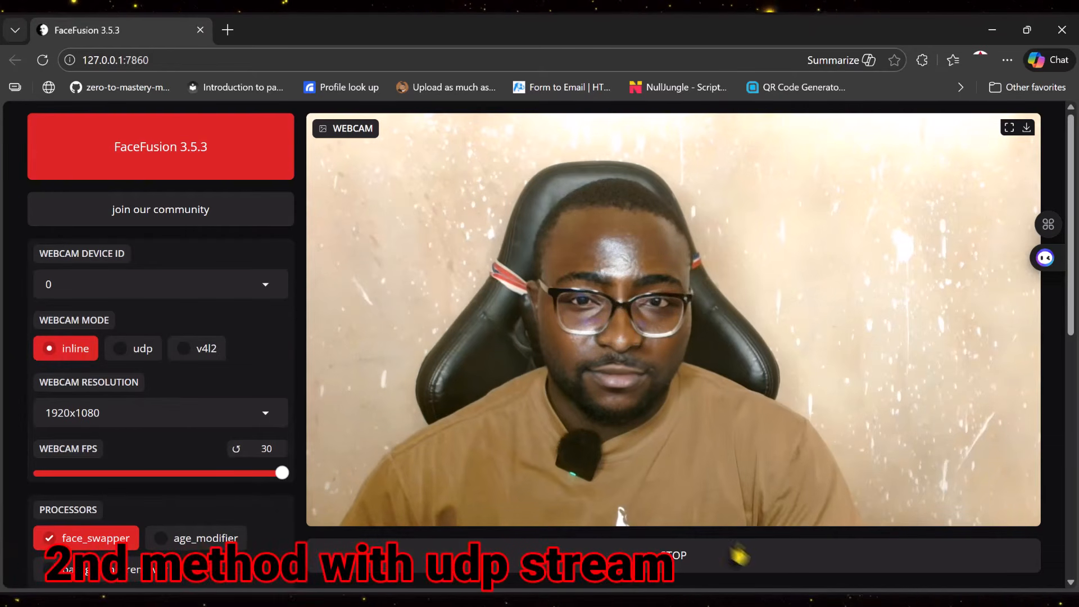
{"action": "key", "text": "alt+Tab"}
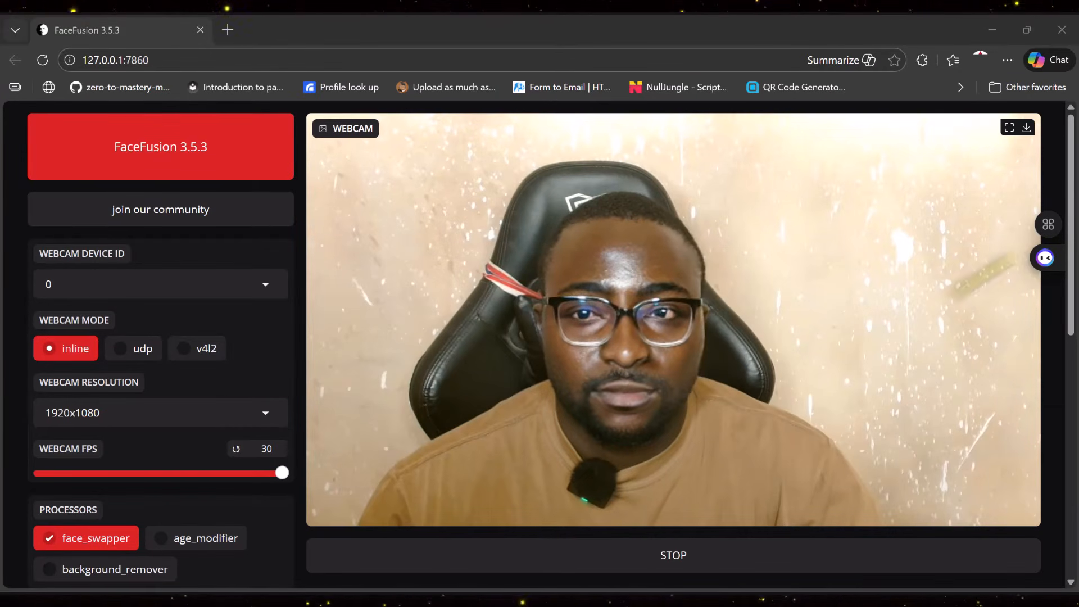
{"action": "left_click", "coordinate": [635, 567]}
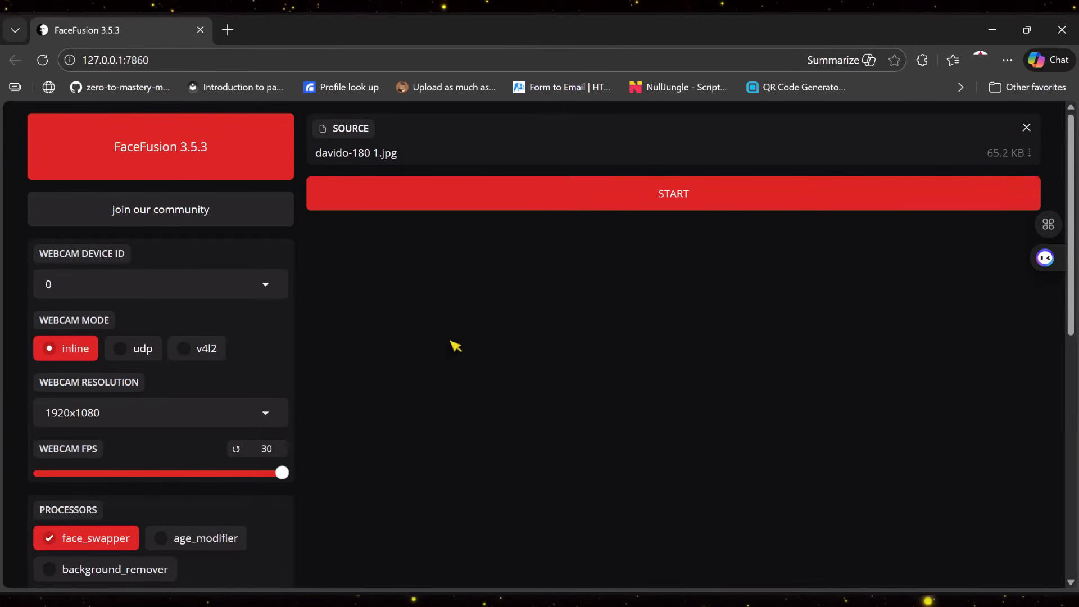
- Set the webcam mode to udp, keeping device ID 0 and resolution 1920x1080
{"action": "scroll", "coordinate": [453, 345], "scroll_direction": "down", "scroll_amount": 4}
{"action": "scroll", "coordinate": [451, 344], "scroll_direction": "up", "scroll_amount": 4}
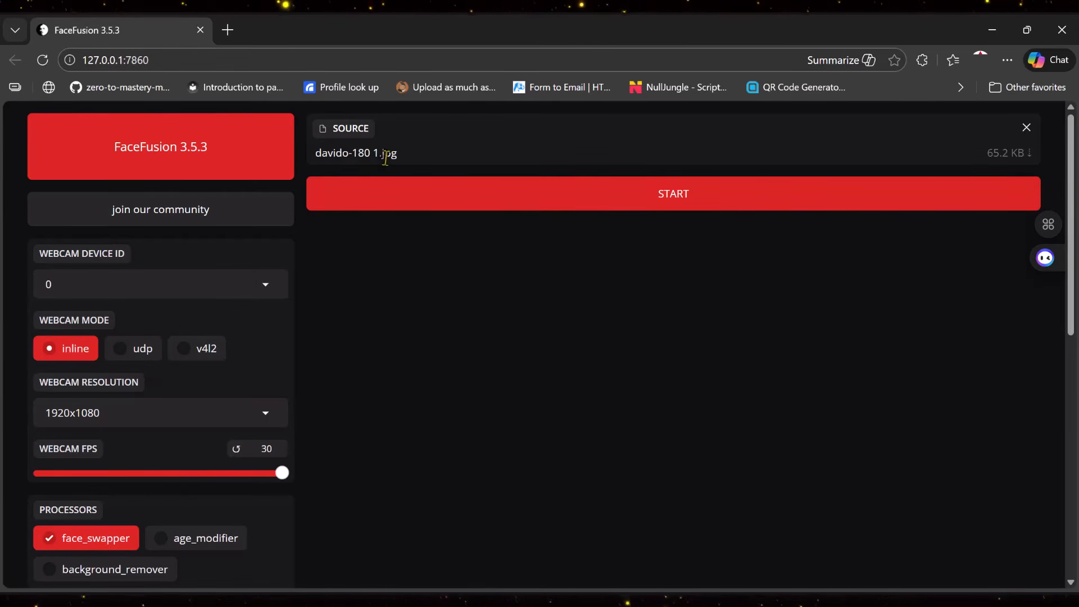
{"action": "left_click", "coordinate": [225, 277]}
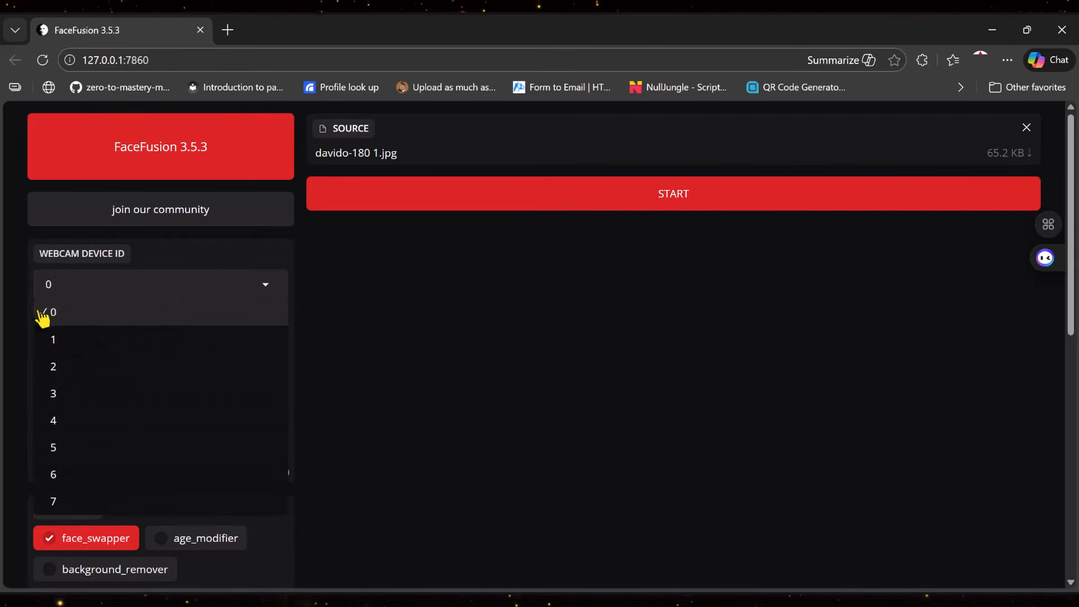
{"action": "left_click", "coordinate": [87, 316]}
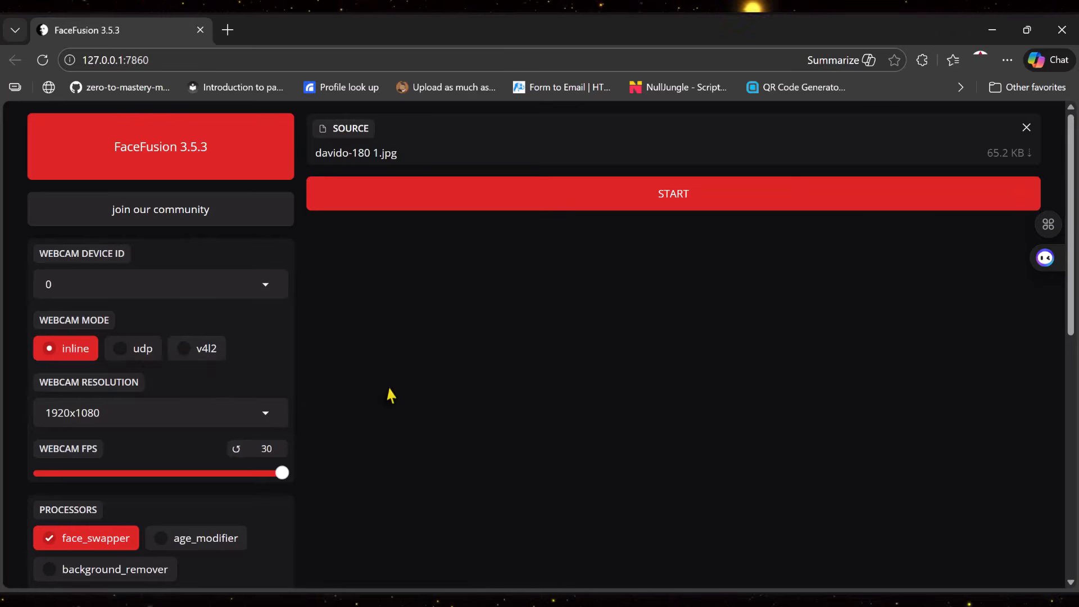
{"action": "left_click", "coordinate": [125, 350]}
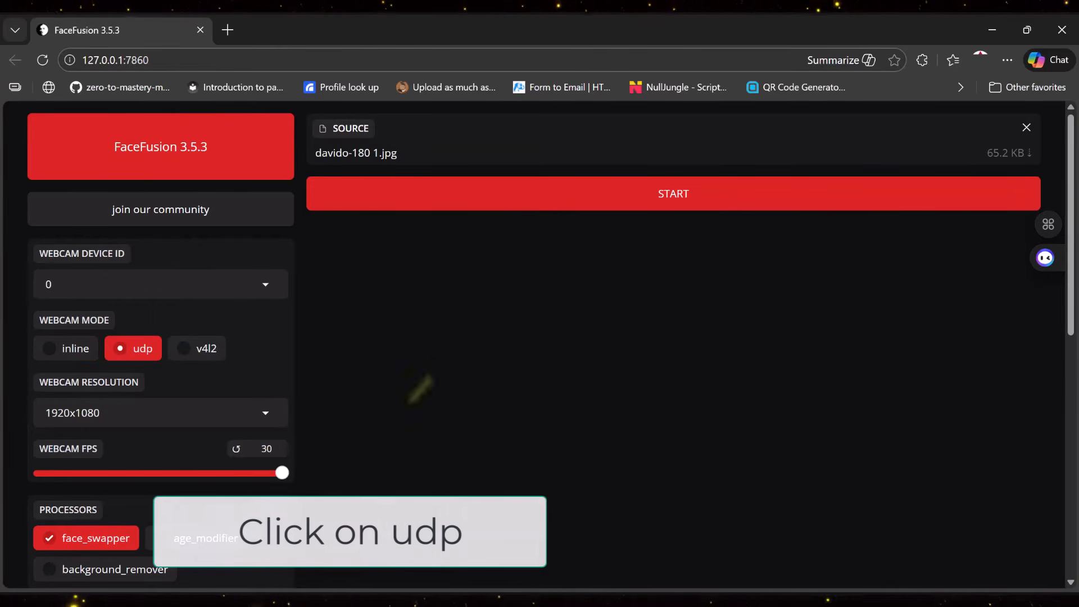
{"action": "left_click", "coordinate": [264, 416]}
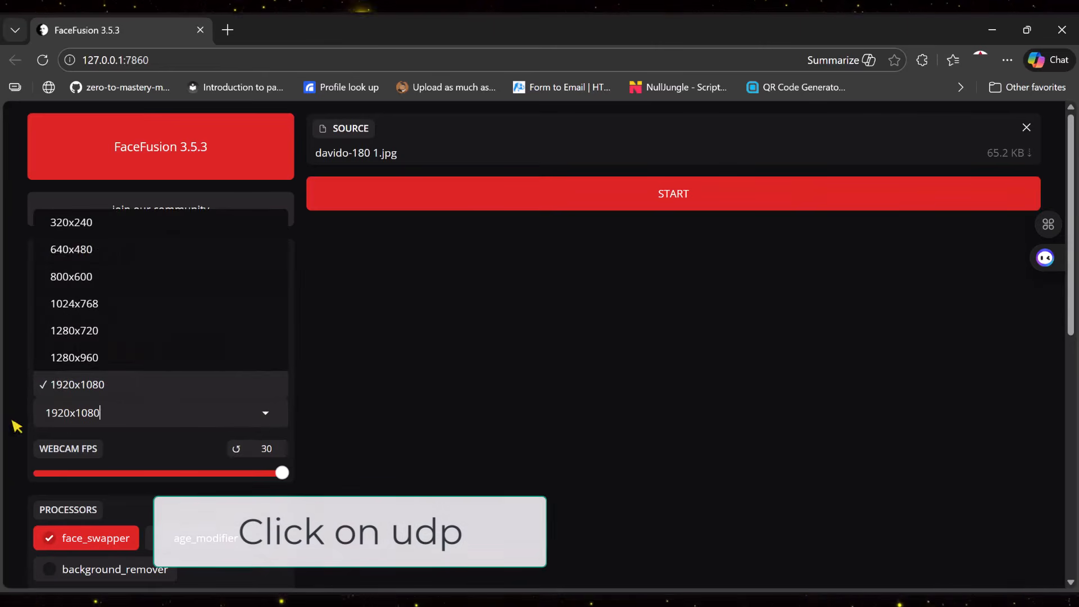
{"action": "left_click", "coordinate": [111, 406]}
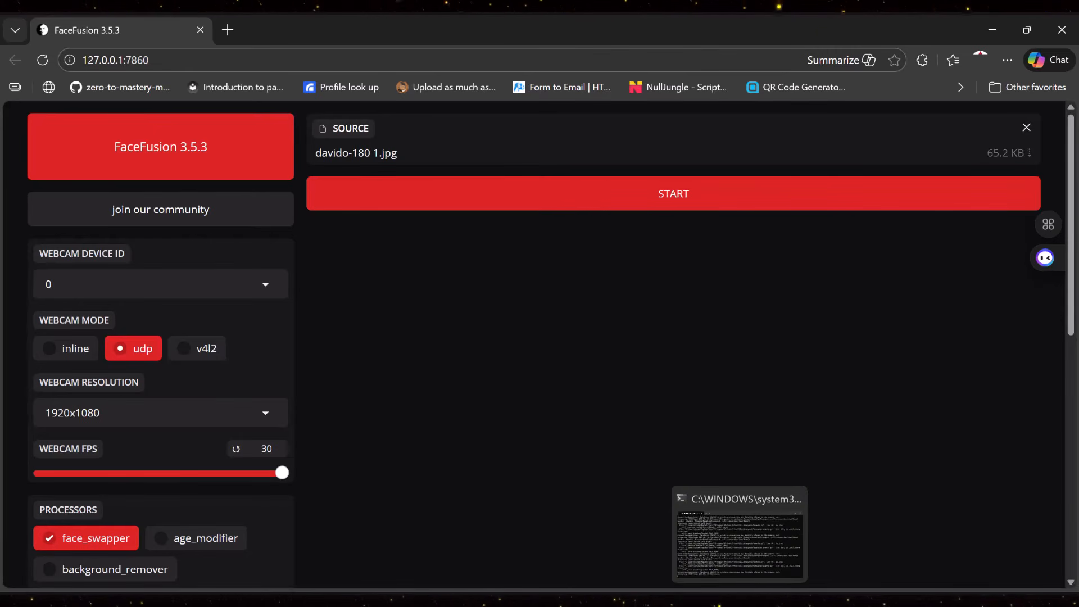
- Check the FaceFusion console window, then start the udp webcam stream
{"action": "left_click", "coordinate": [740, 603]}
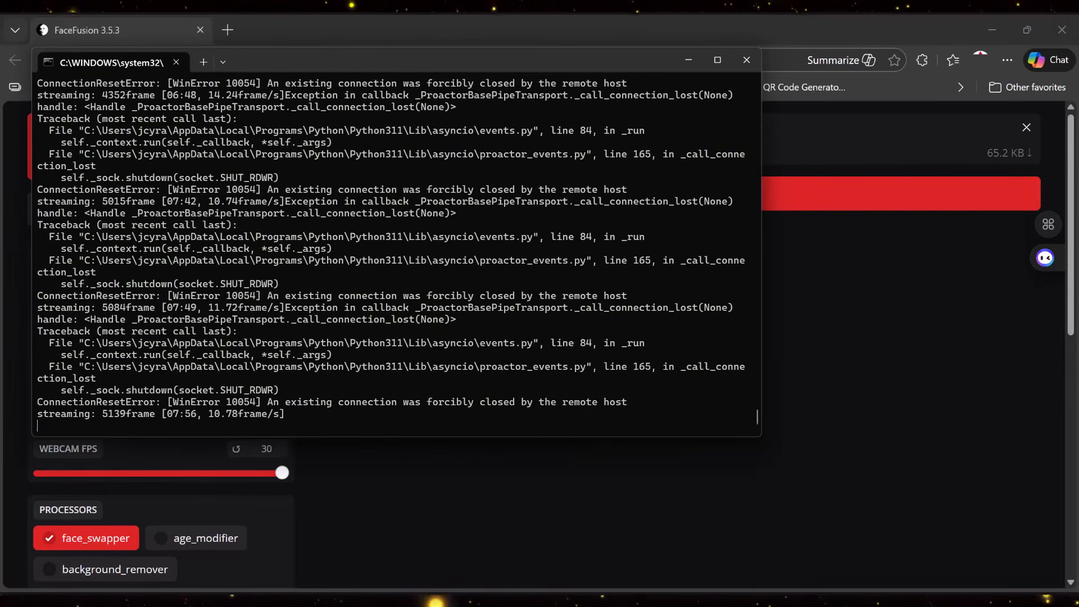
{"action": "left_click", "coordinate": [740, 603]}
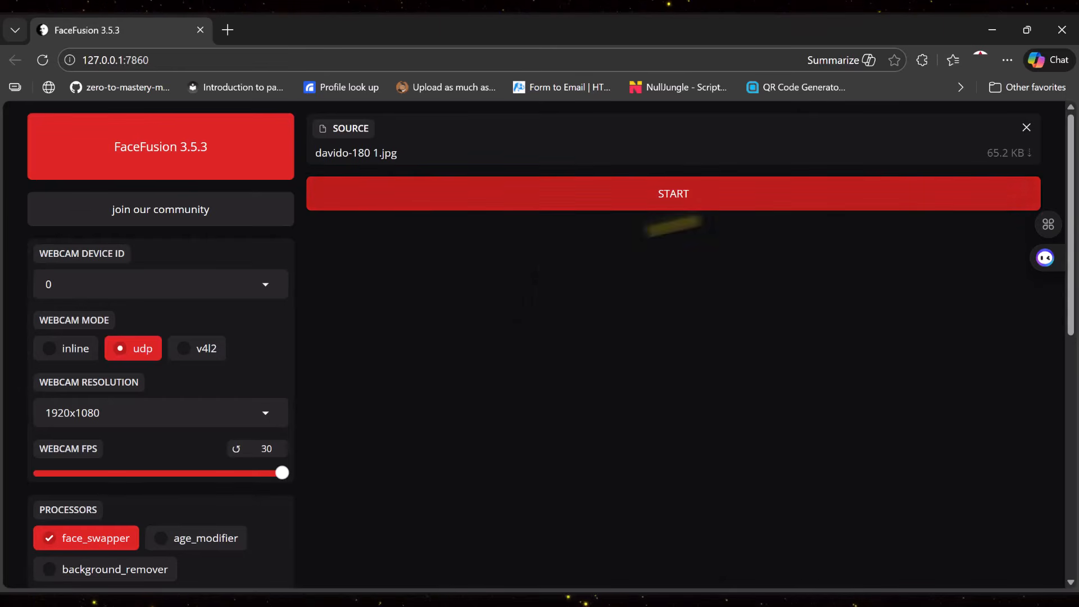
{"action": "left_click", "coordinate": [726, 205]}
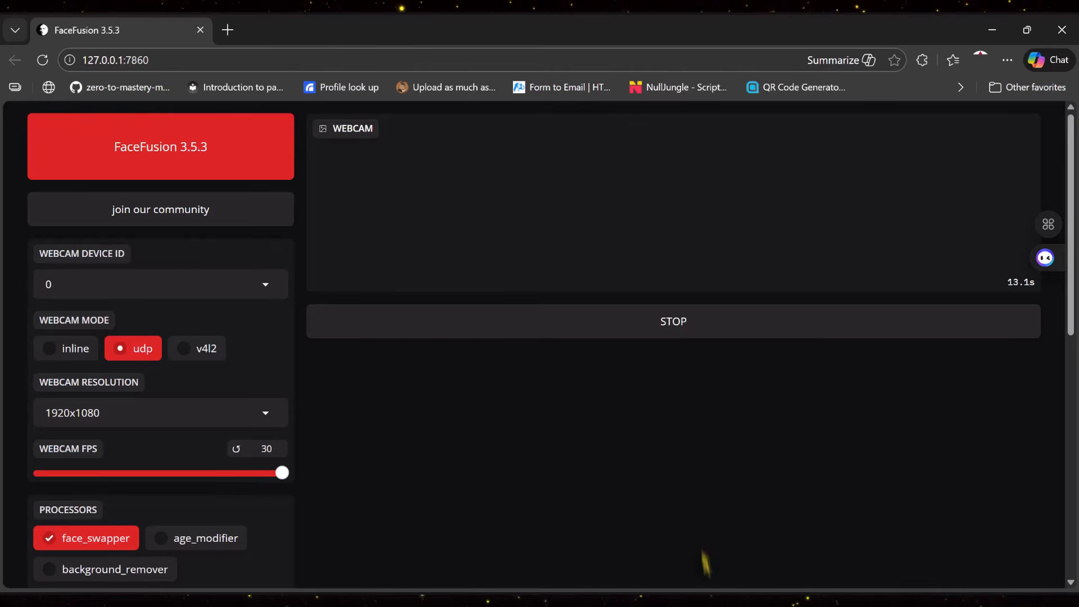
- Inspect the streaming frame-rate lines in the FaceFusion console window
{"action": "left_click", "coordinate": [692, 599]}
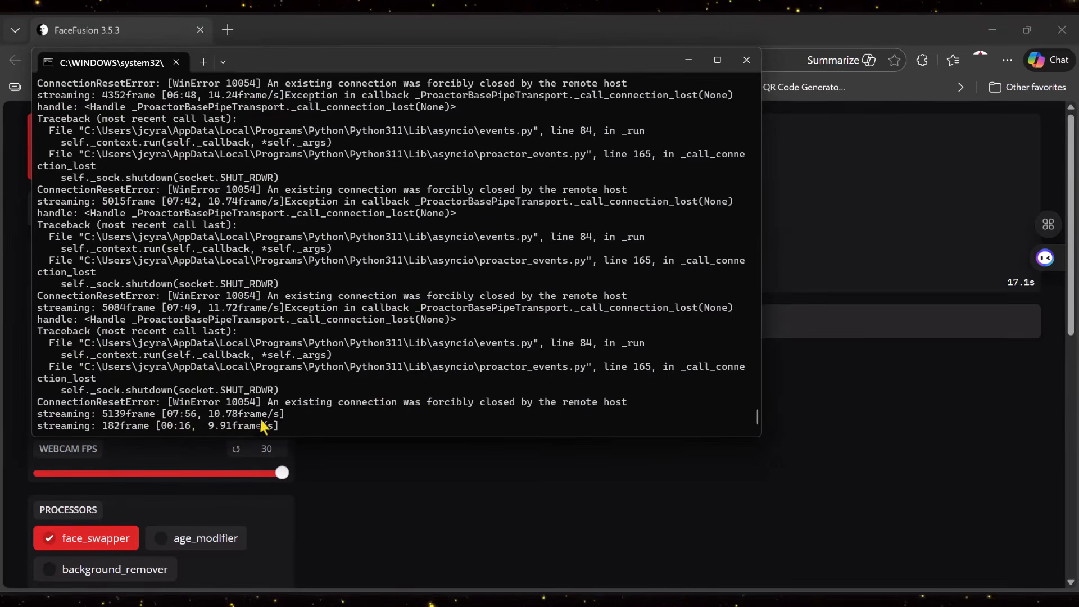
{"action": "left_click_drag", "start_coordinate": [314, 427], "coordinate": [31, 430]}
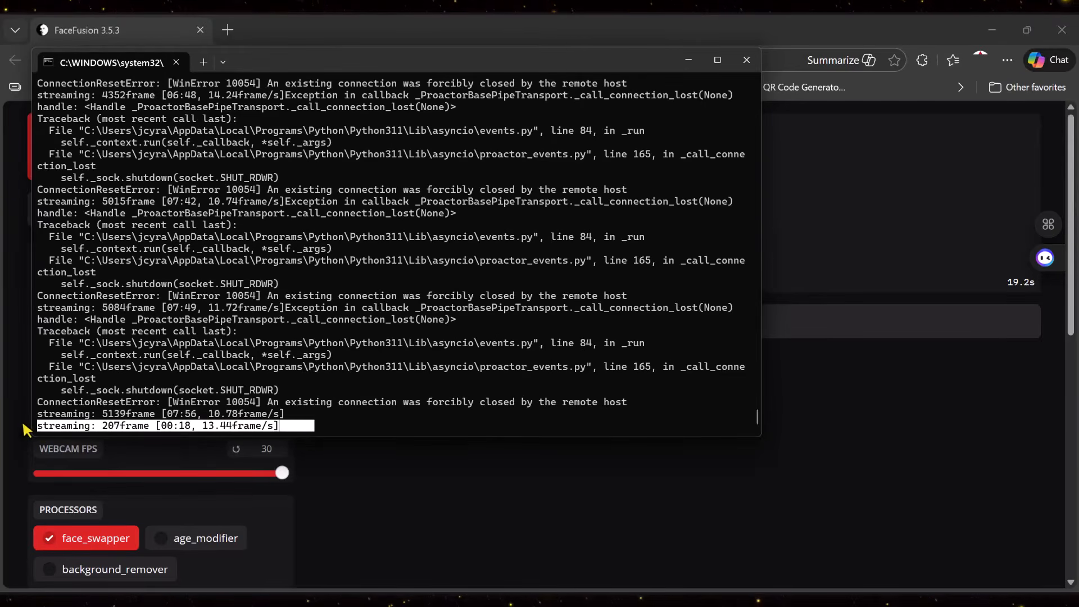
{"action": "left_click", "coordinate": [487, 505]}
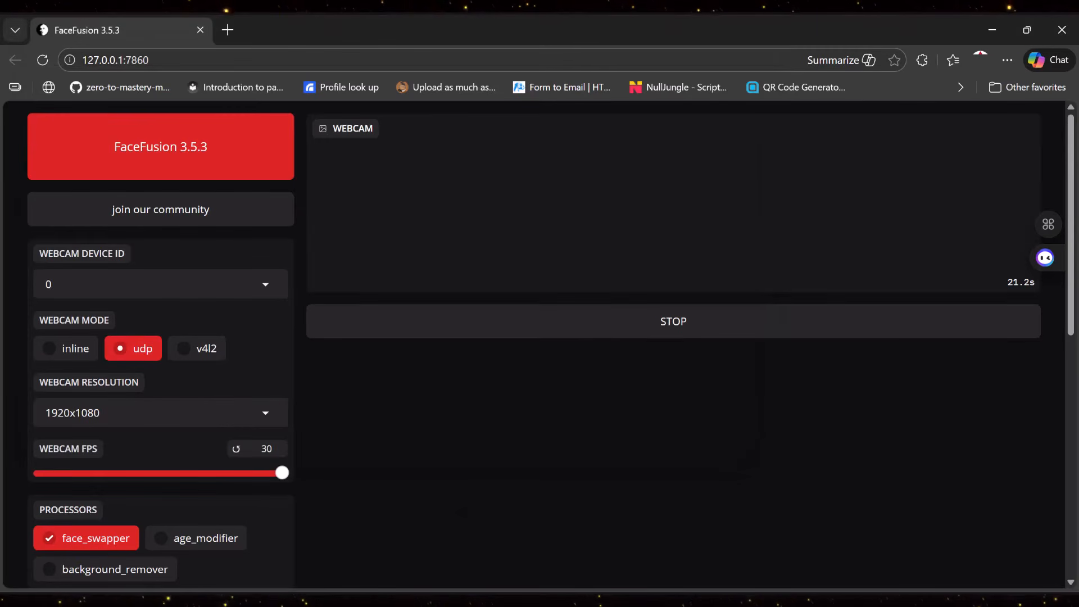
{"action": "left_click", "coordinate": [740, 600]}
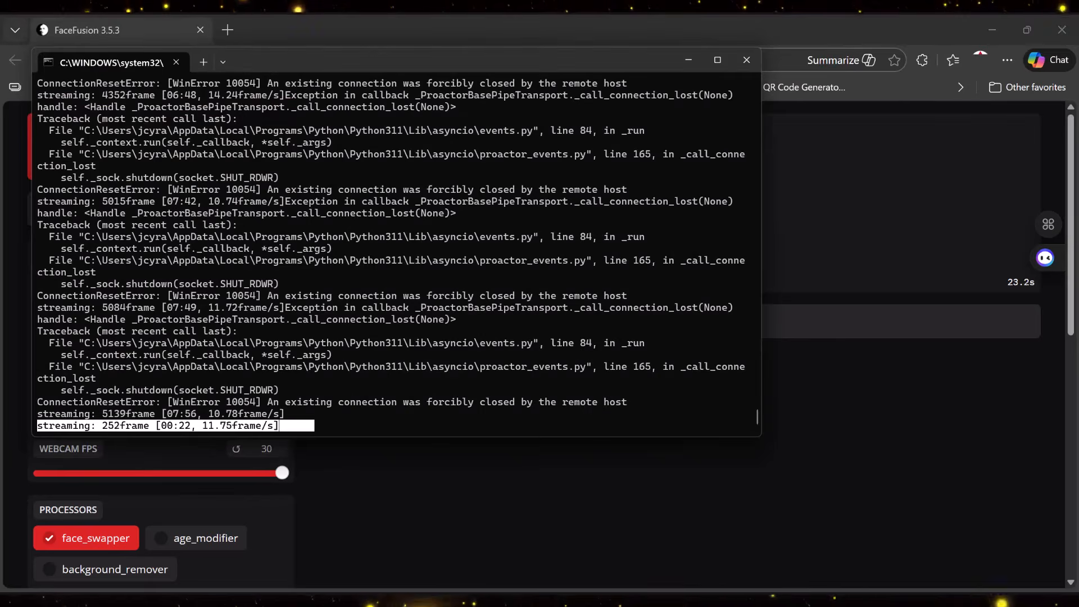
- Switch to OBS, hide the Window Capture 3 source in the webcam scene, and maximize the OBS window
{"action": "left_click", "coordinate": [740, 602]}
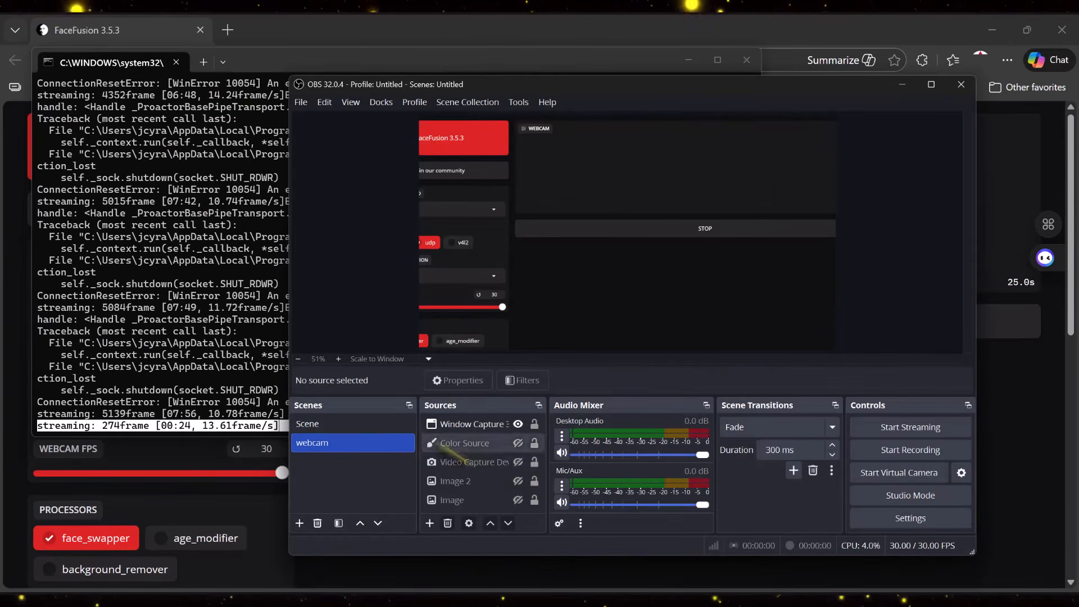
{"action": "left_click", "coordinate": [276, 527]}
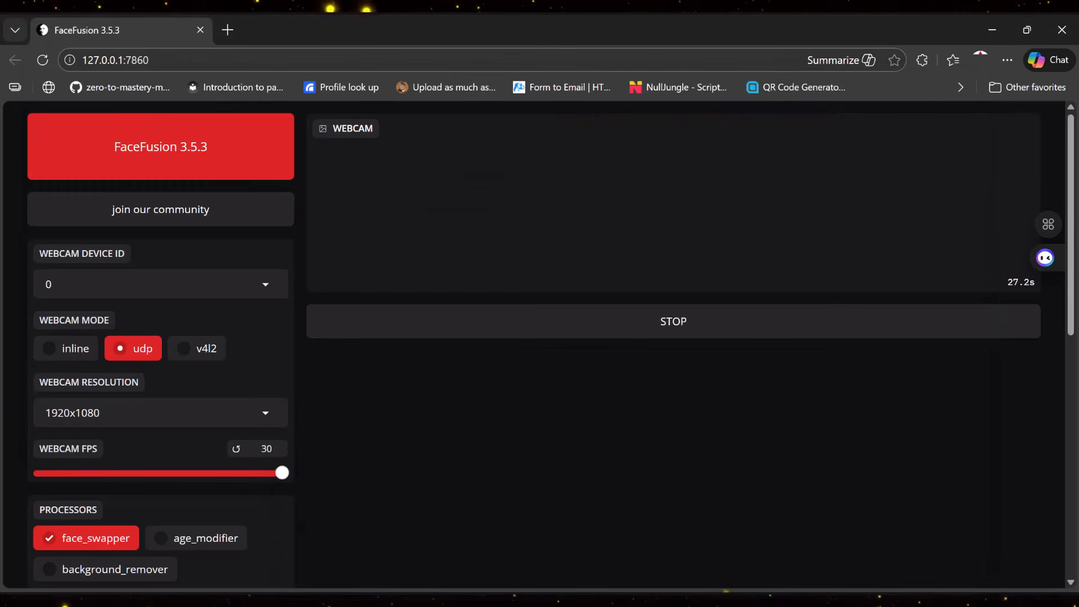
{"action": "left_click", "coordinate": [776, 601]}
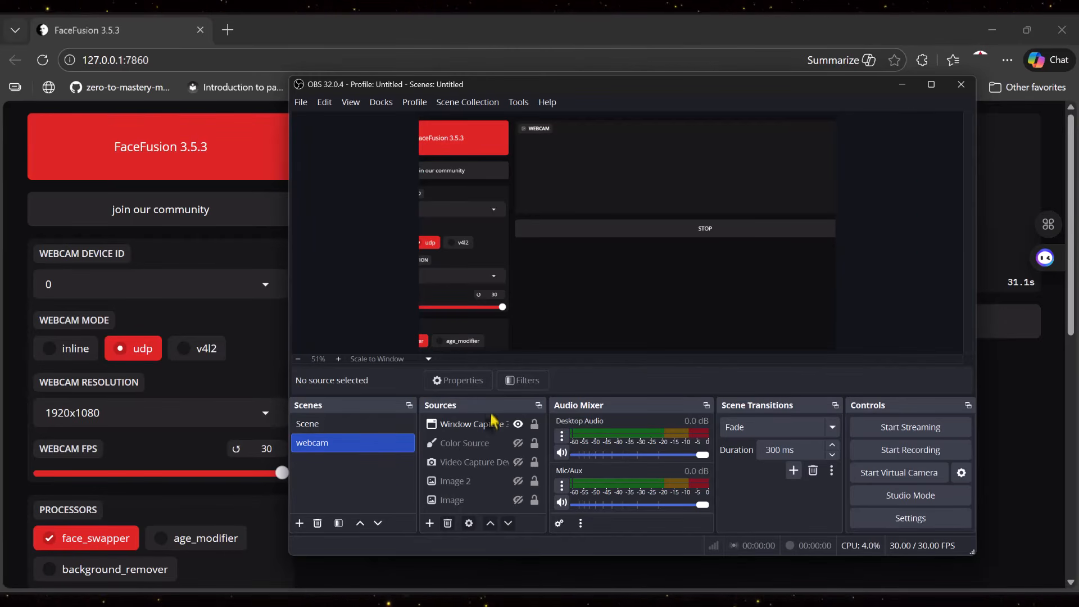
{"action": "left_click", "coordinate": [518, 424]}
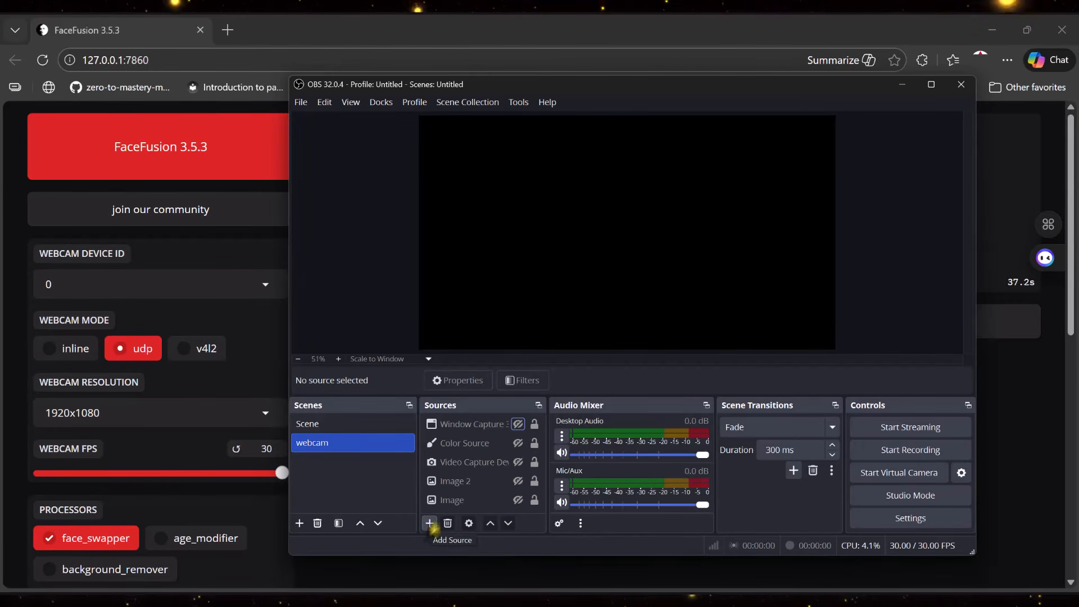
{"action": "left_click", "coordinate": [931, 85]}
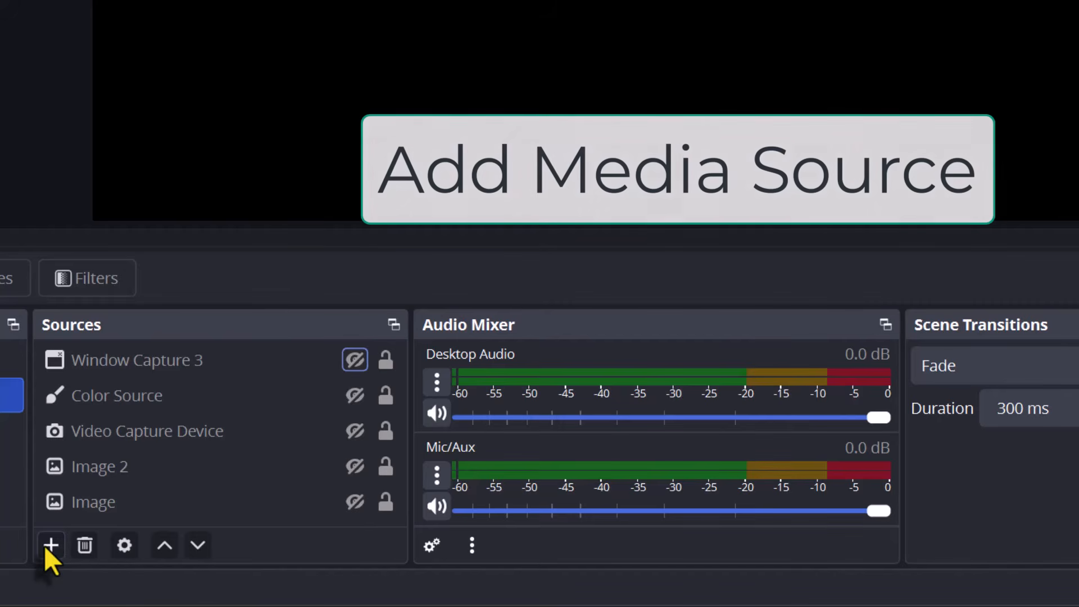
- Add a new Media Source with Local File off, input udp://localhost:27000 and input format mpegts
{"action": "left_click", "coordinate": [50, 544]}
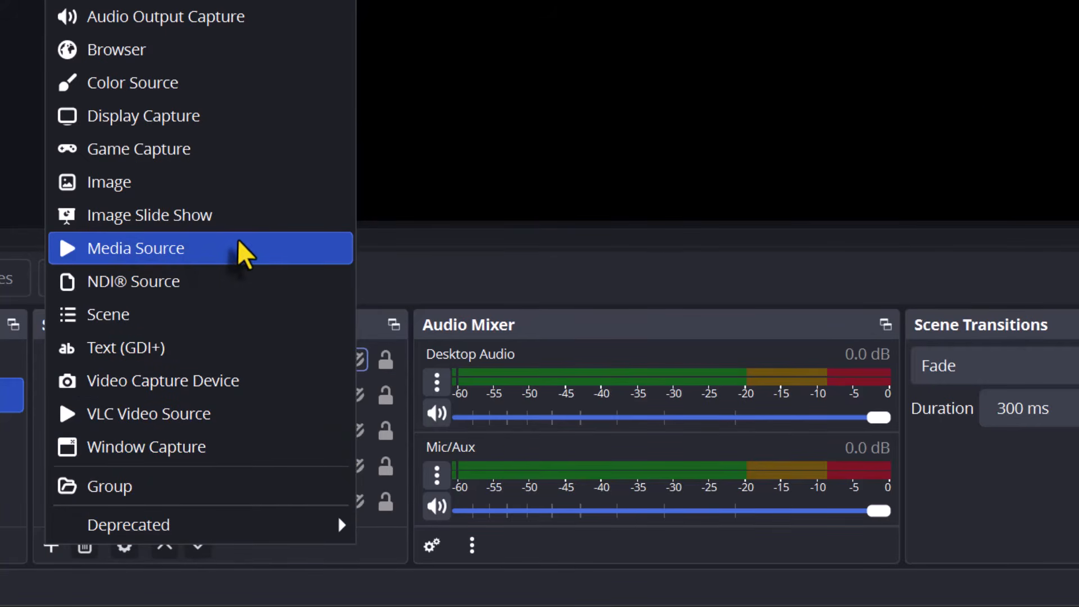
{"action": "left_click", "coordinate": [242, 253]}
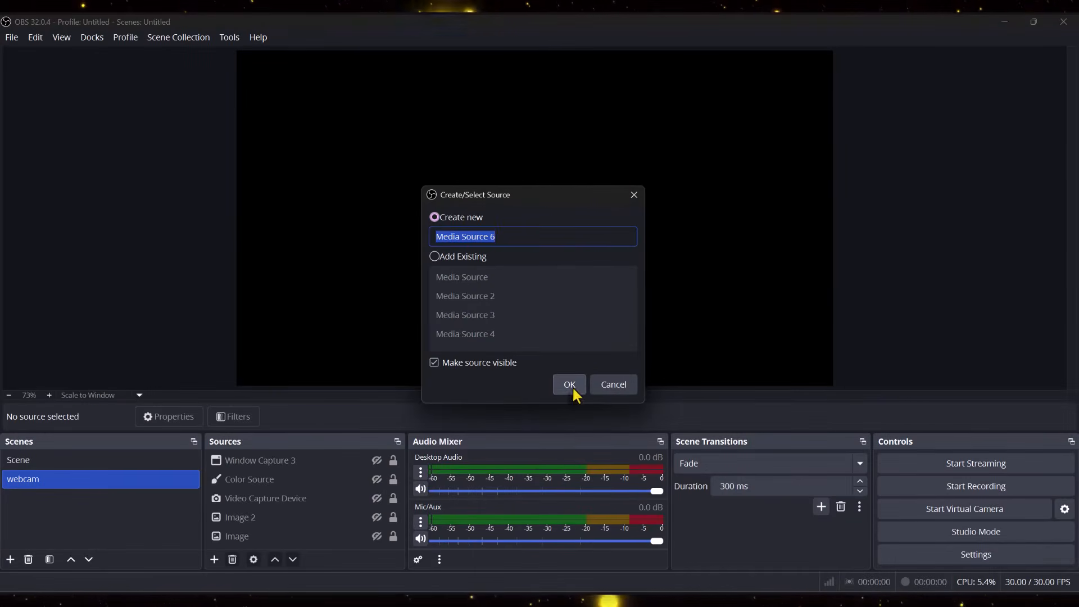
{"action": "left_click", "coordinate": [702, 236]}
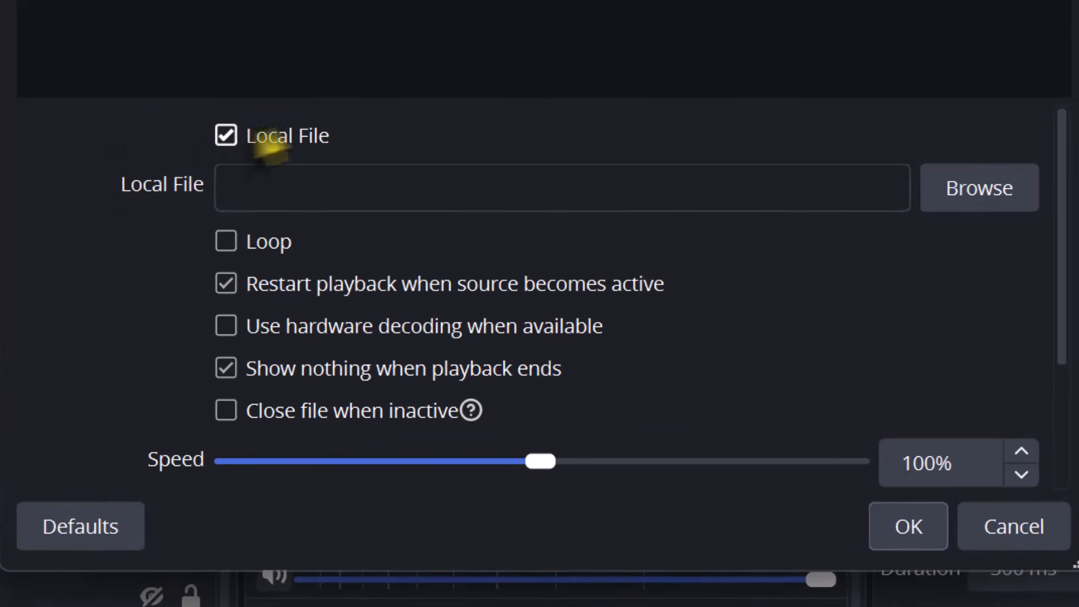
{"action": "left_click", "coordinate": [261, 137]}
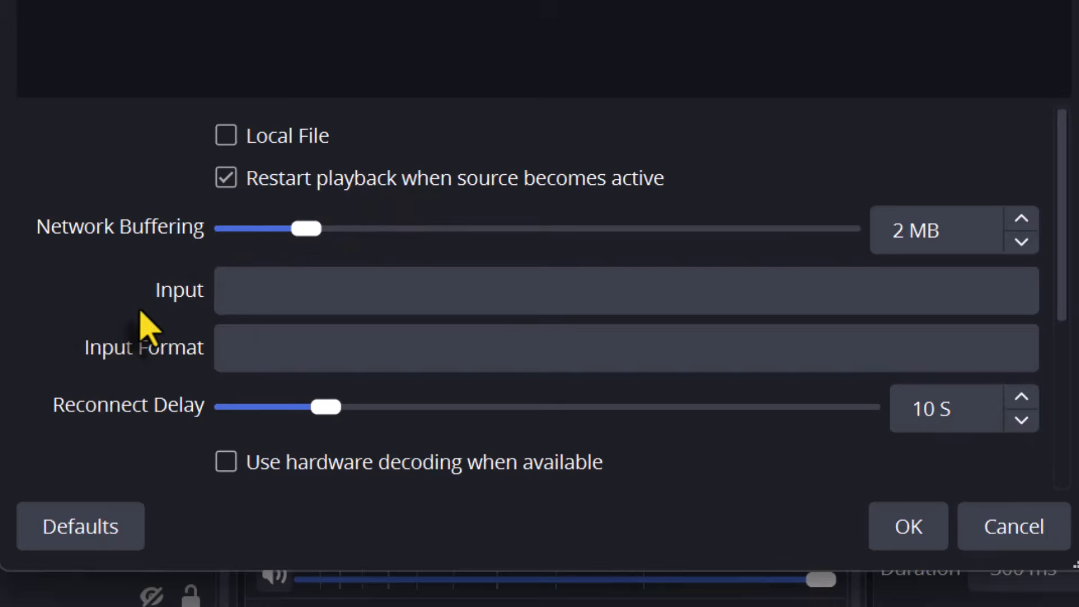
{"action": "scroll", "coordinate": [141, 301], "scroll_direction": "down", "scroll_amount": 2}
{"action": "scroll", "coordinate": [155, 312], "scroll_direction": "up", "scroll_amount": 2}
{"action": "left_click", "coordinate": [257, 281]}
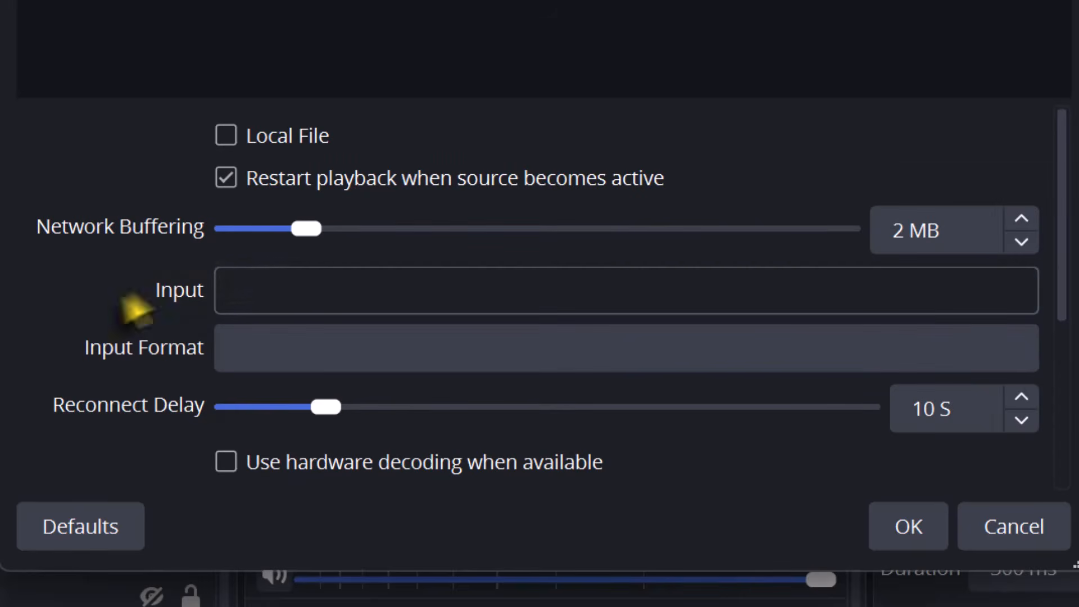
{"action": "left_click", "coordinate": [322, 291]}
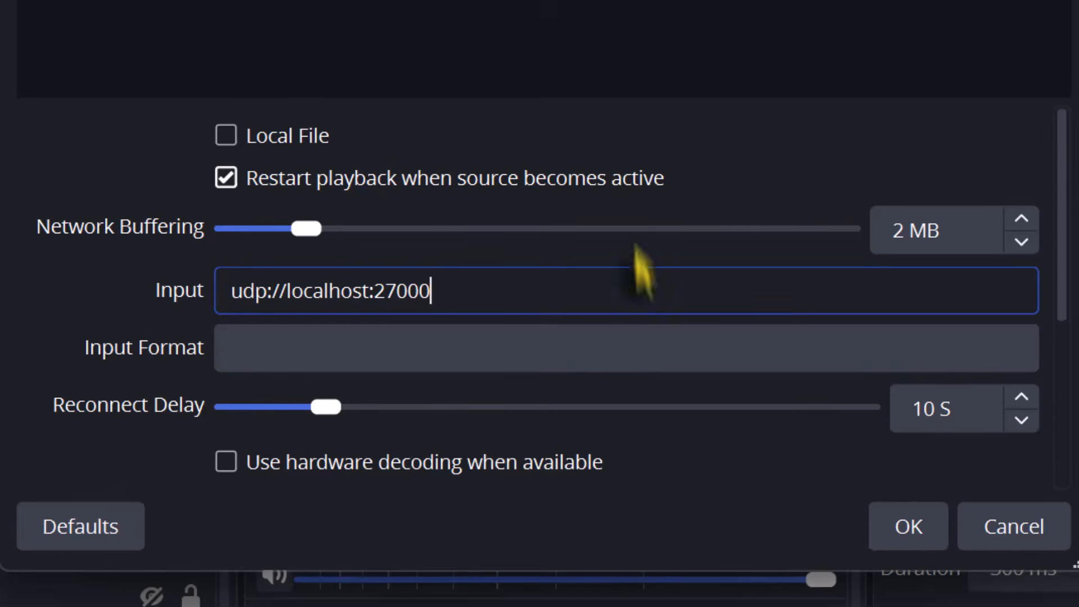
{"action": "left_click", "coordinate": [634, 357]}
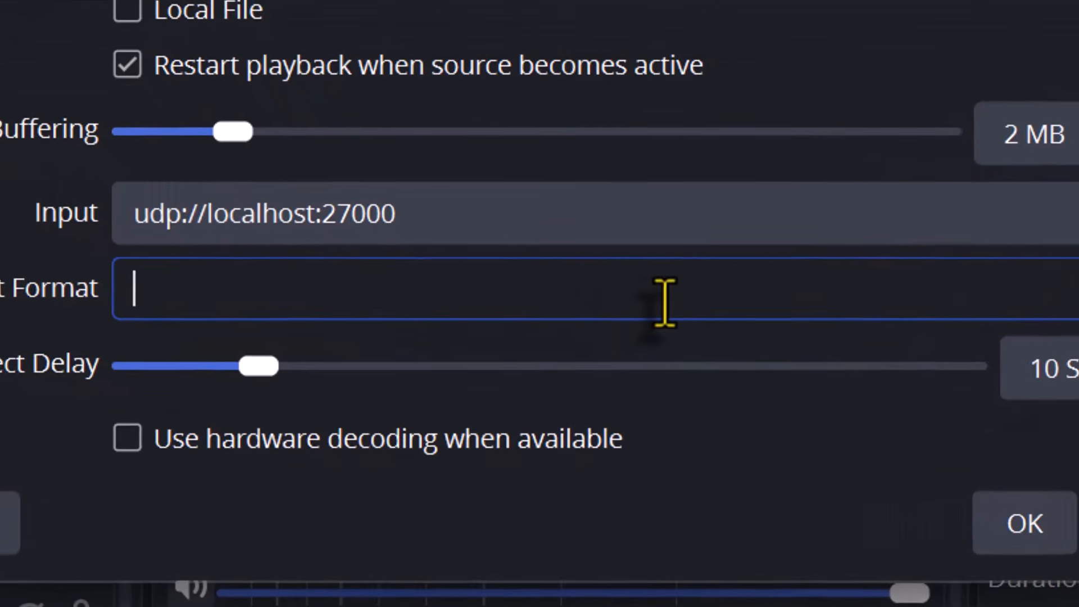
{"action": "type", "text": "mpegts"}
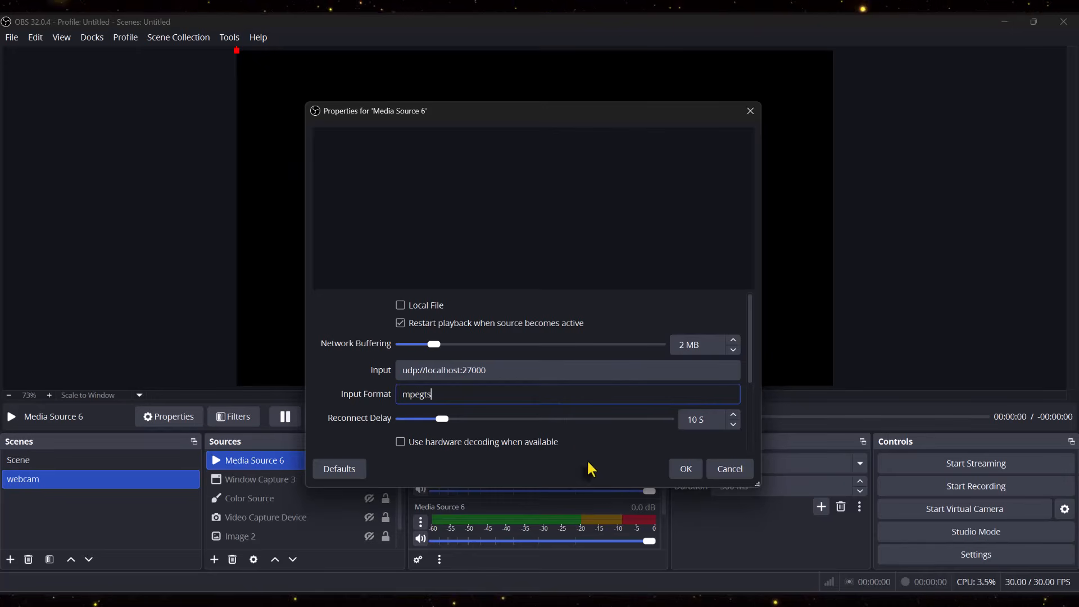
{"action": "left_click", "coordinate": [686, 469]}
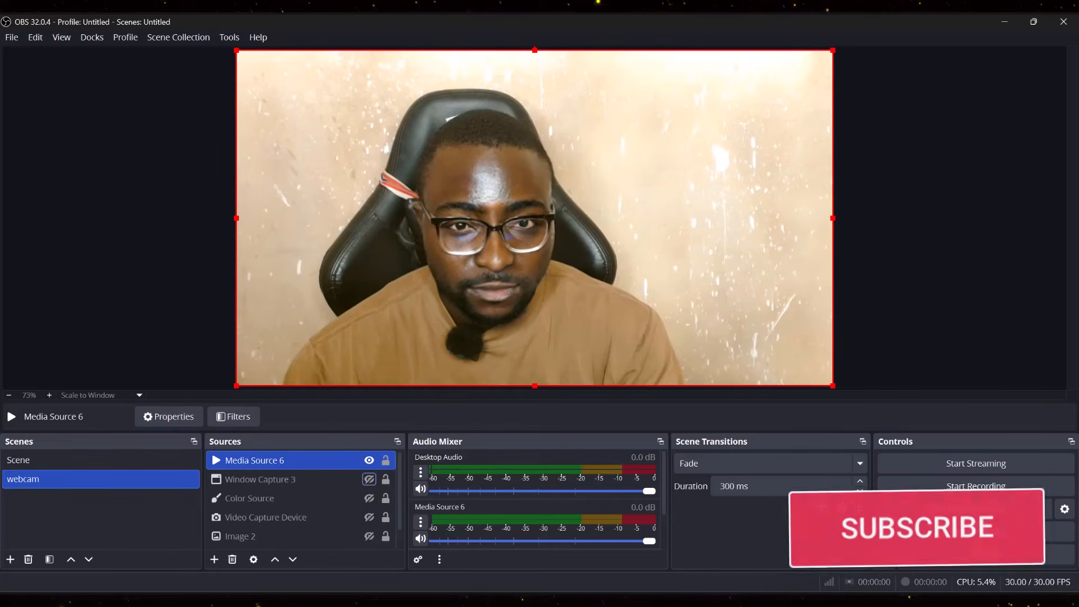
- Search for and launch the NDI Webcam app, then open its tray panel
{"action": "key", "text": "super"}
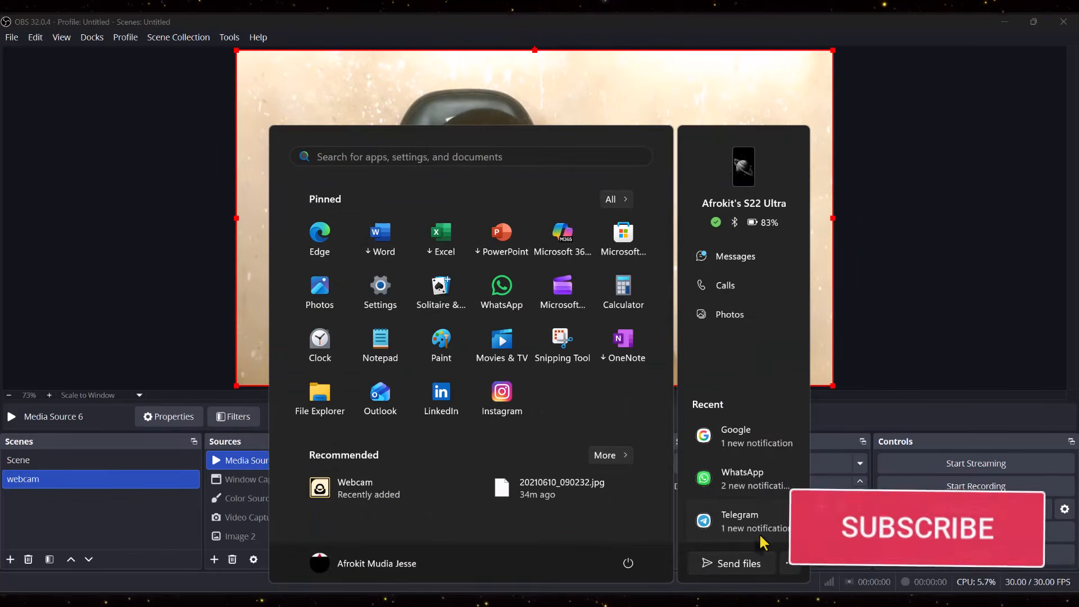
{"action": "type", "text": "webcam"}
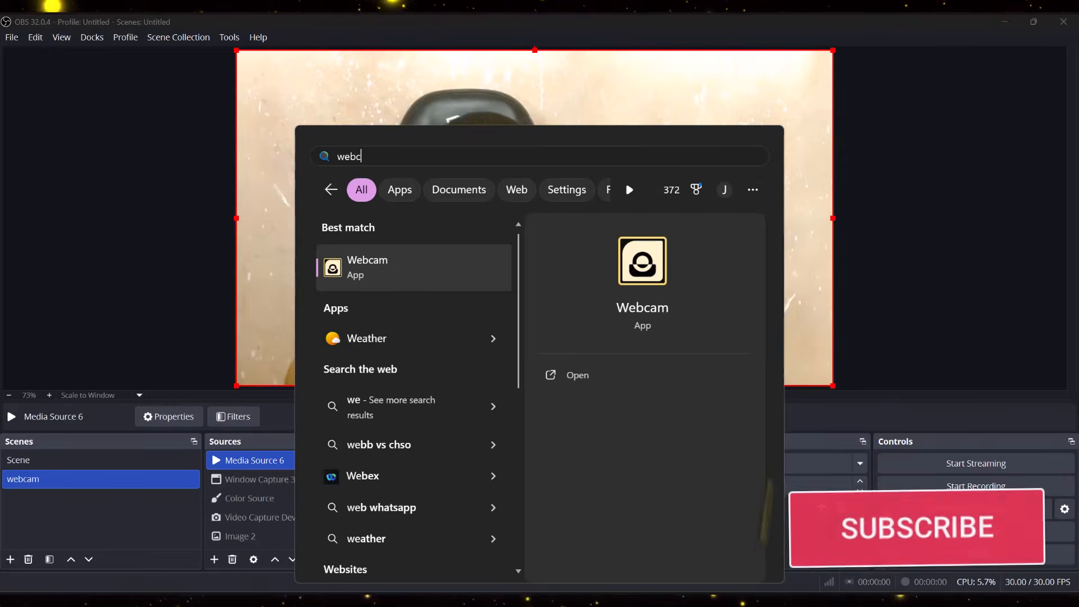
{"action": "left_click", "coordinate": [643, 344]}
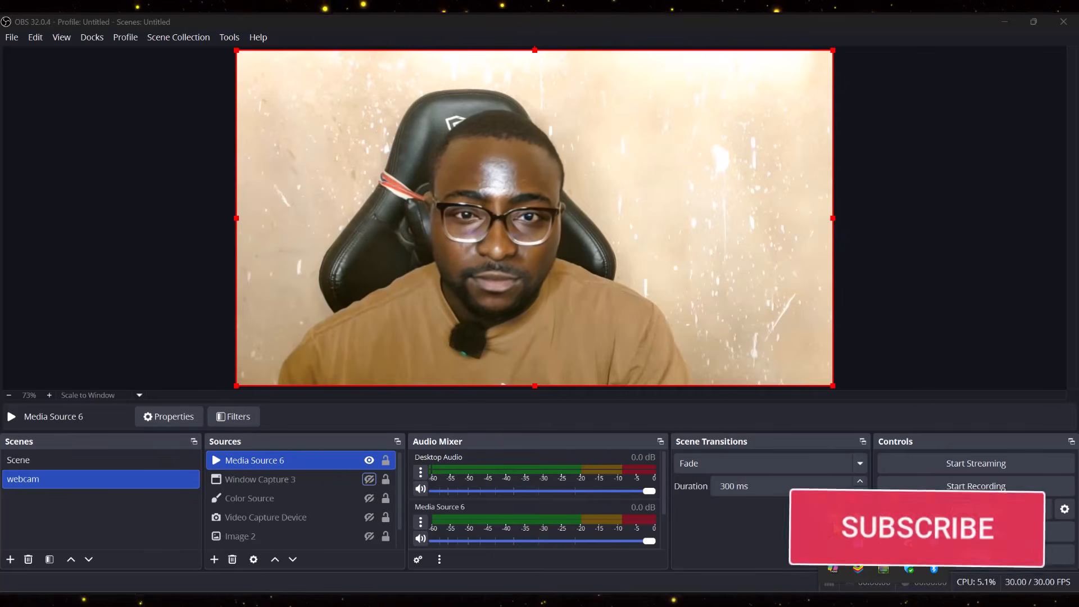
{"action": "left_click", "coordinate": [1013, 514]}
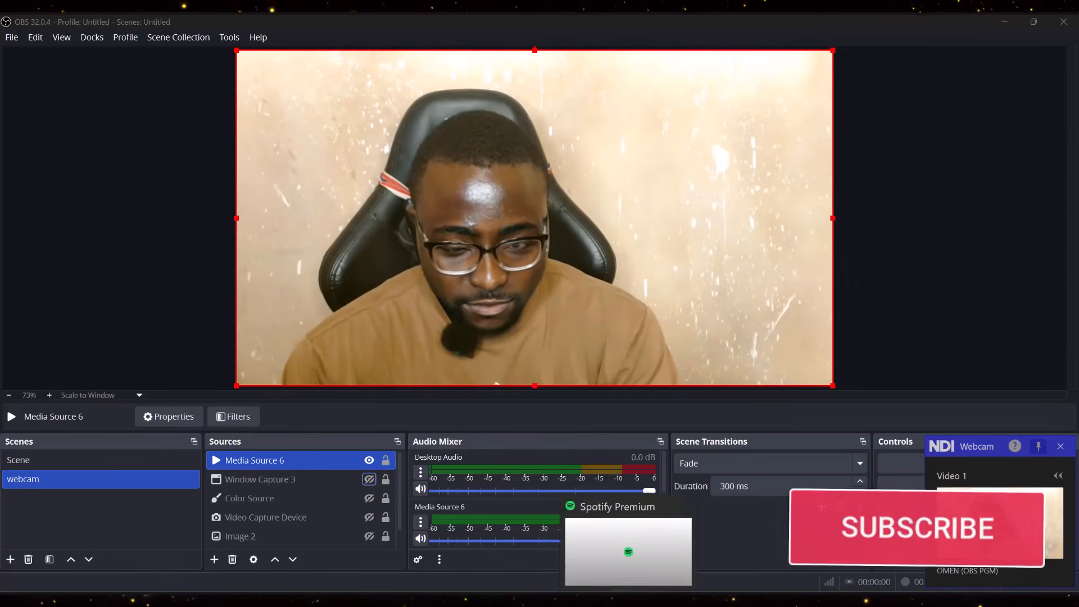
- Start a WhatsApp video call with the archived contact and choose NDI Webcam Video 1 as the camera
{"action": "left_click", "coordinate": [655, 599]}
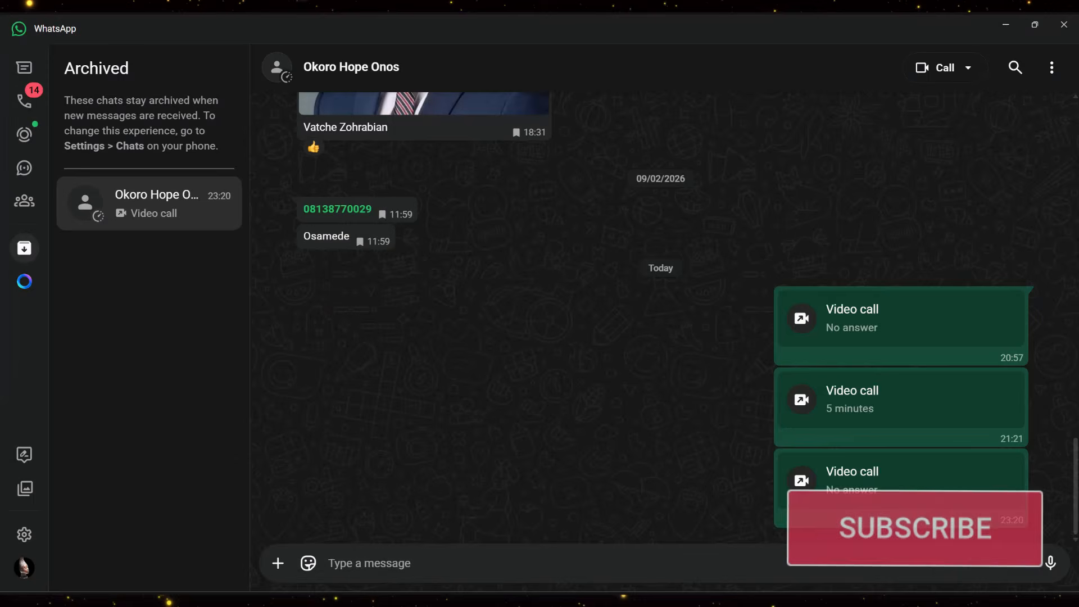
{"action": "left_click", "coordinate": [948, 70]}
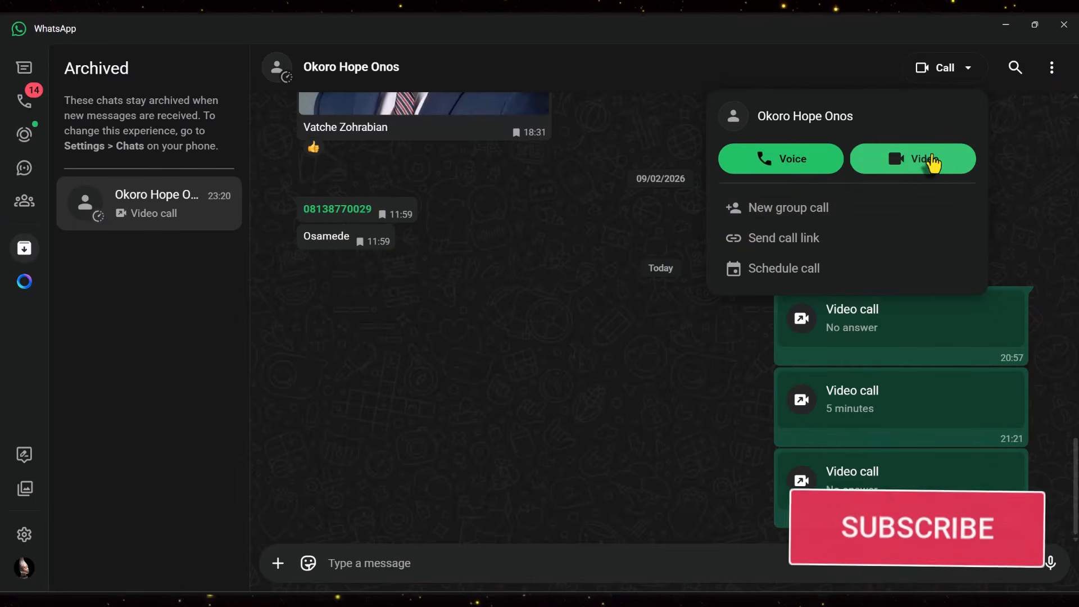
{"action": "left_click", "coordinate": [875, 165]}
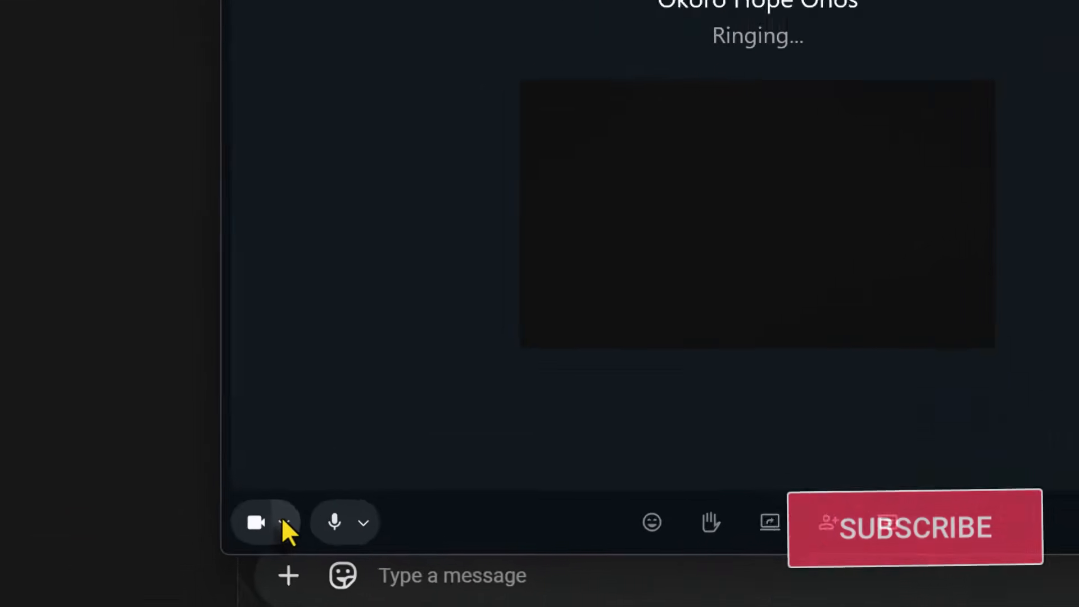
{"action": "left_click", "coordinate": [284, 523]}
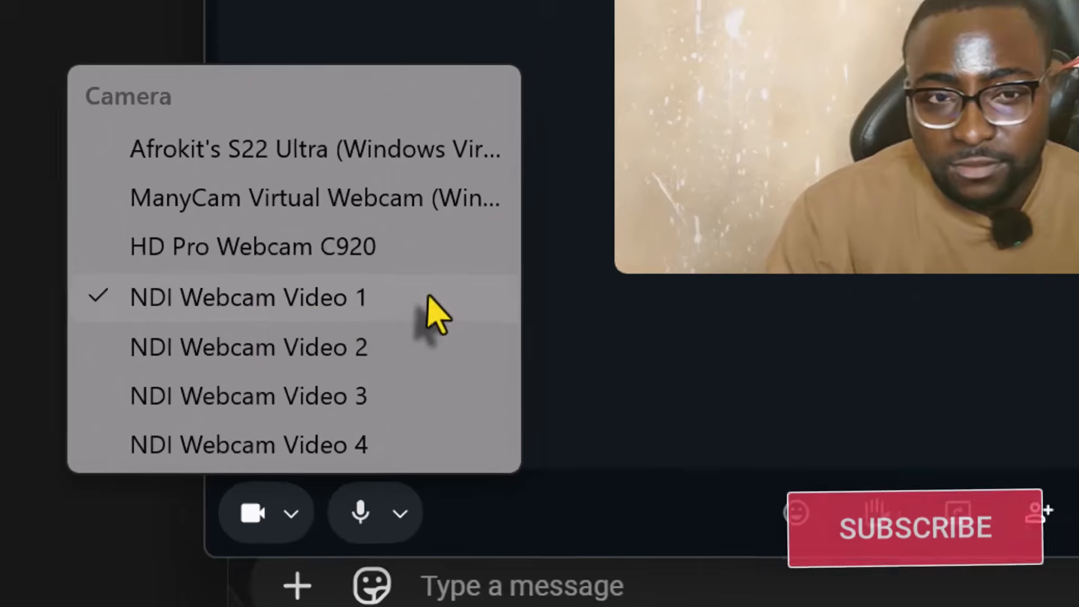
{"action": "left_click", "coordinate": [427, 298]}
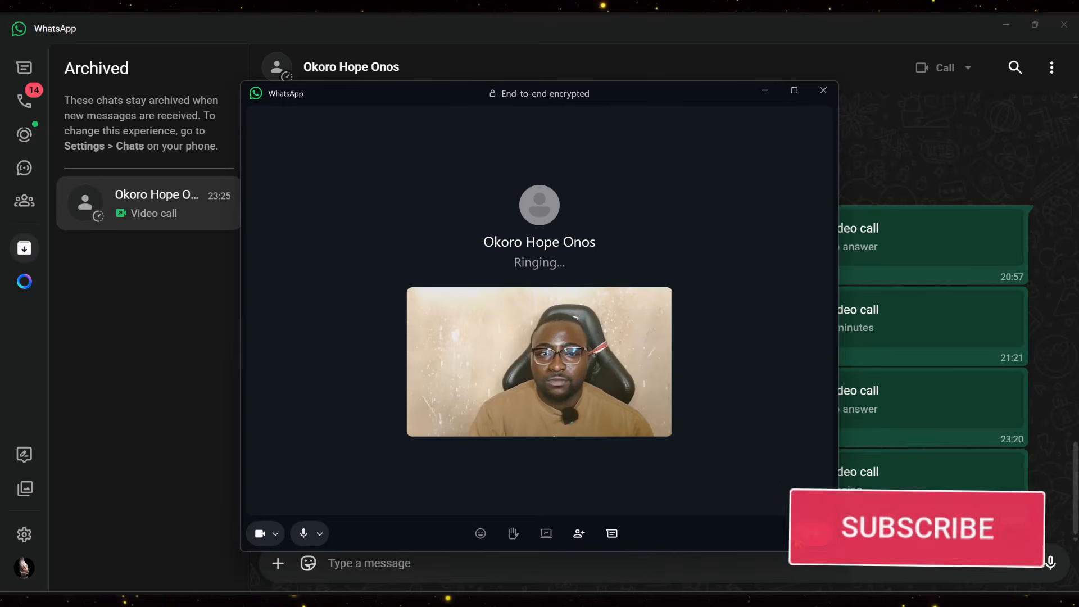
- End the video call, close the call window, and return to FaceFusion in the browser
{"action": "left_click", "coordinate": [801, 537]}
{"action": "left_click", "coordinate": [823, 91]}
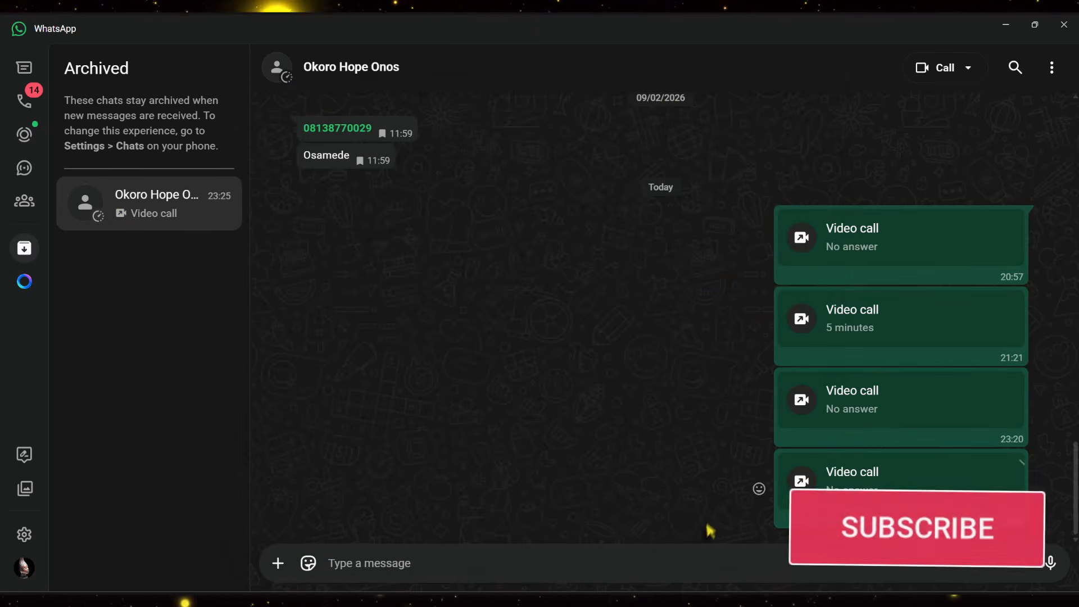
{"action": "left_click", "coordinate": [517, 600]}
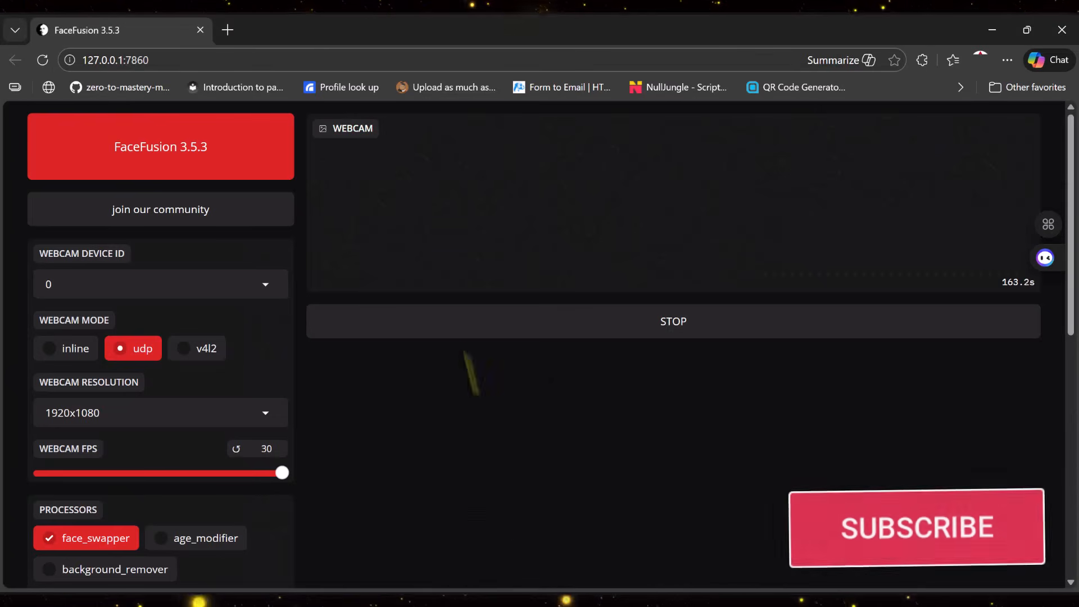